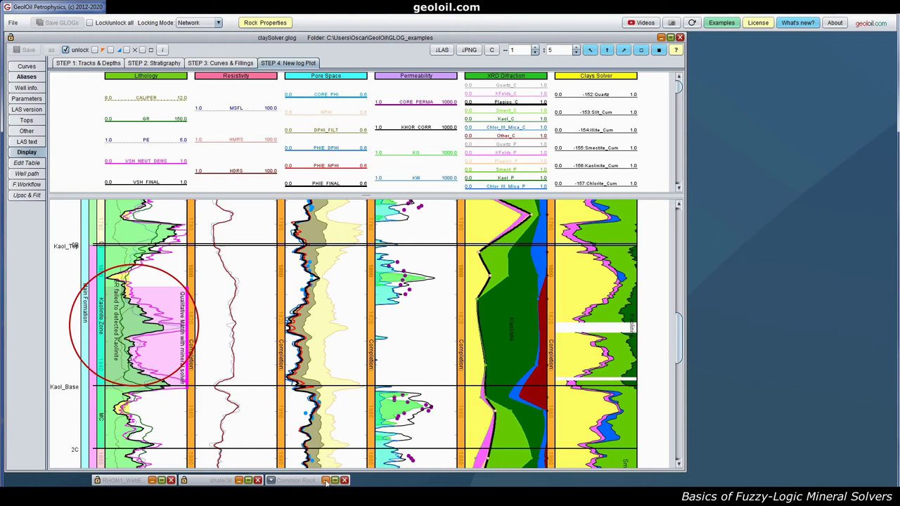
Highlight kaolinite, chlorite, illite and montmorillonite in the Common Rock Properties table to compare their gamma ray ranges, and minimize the table.
left_click(325, 480)
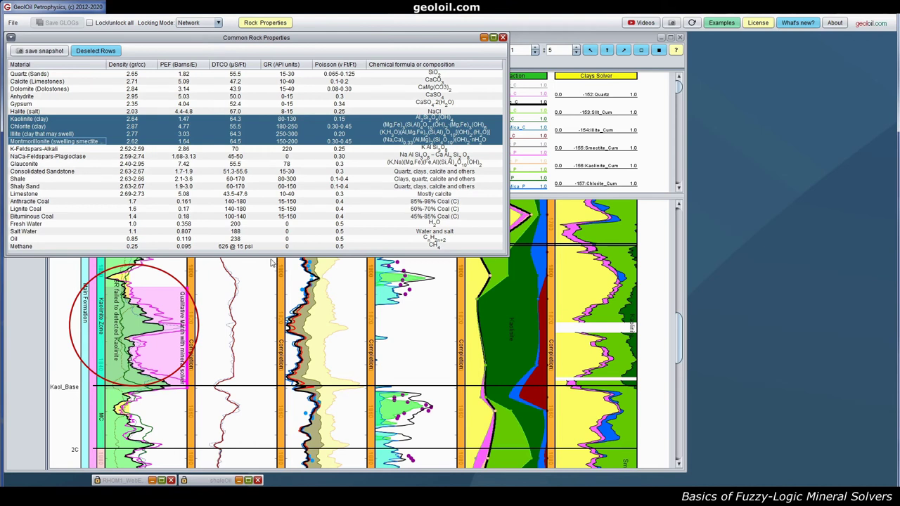
left_click(34, 121)
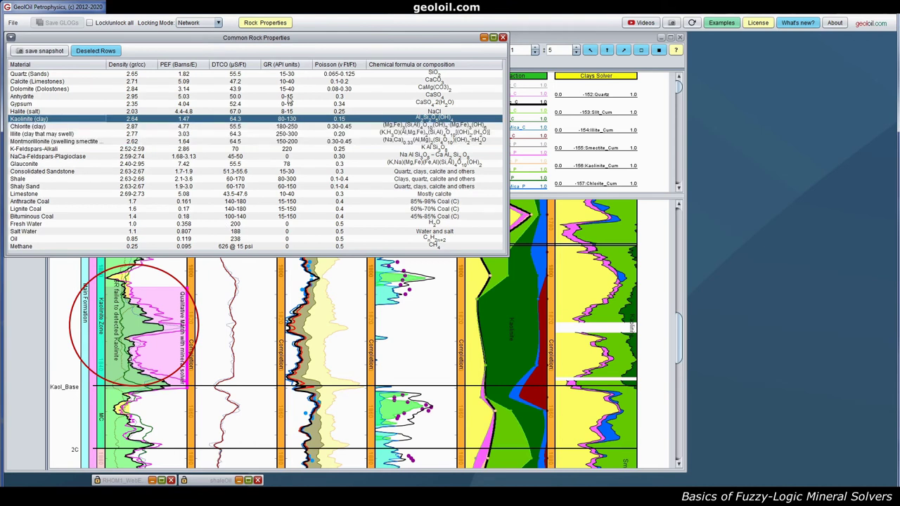
left_click(292, 126, "shift")
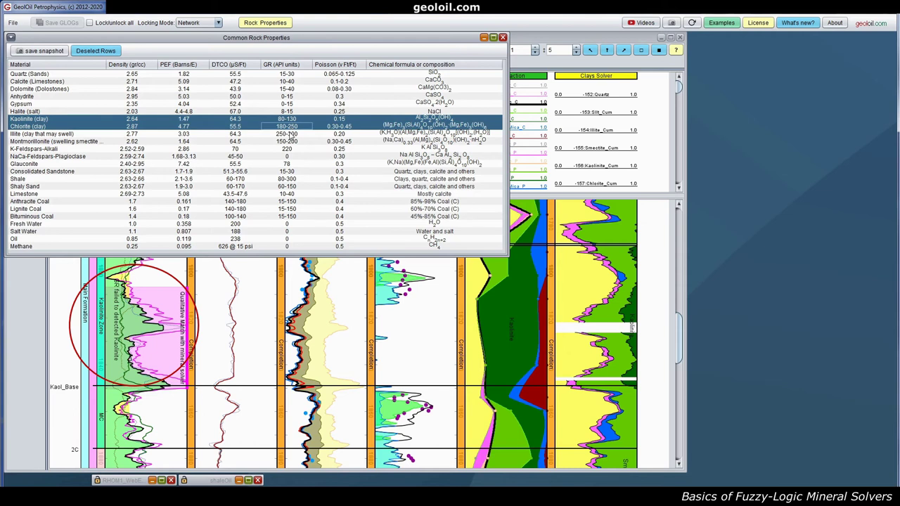
left_click(290, 134, "shift")
left_click(288, 143, "shift")
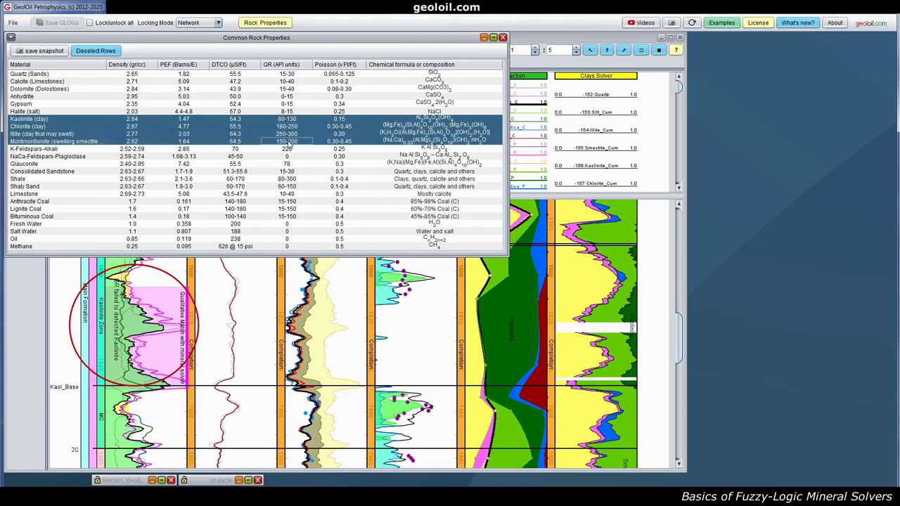
left_click(484, 38)
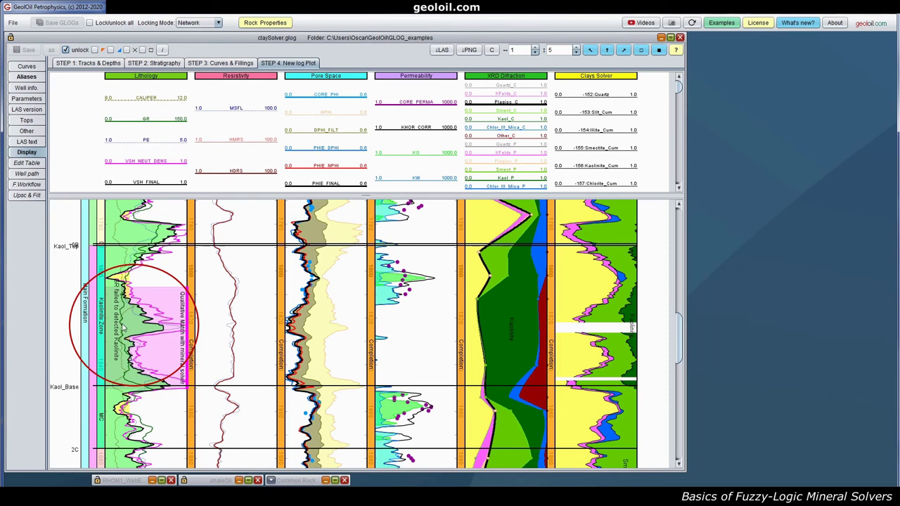
Read the lithology track's curve values at depths around 1821 in the kaolinite zone.
left_click(122, 328)
left_click(121, 322)
left_click(137, 322)
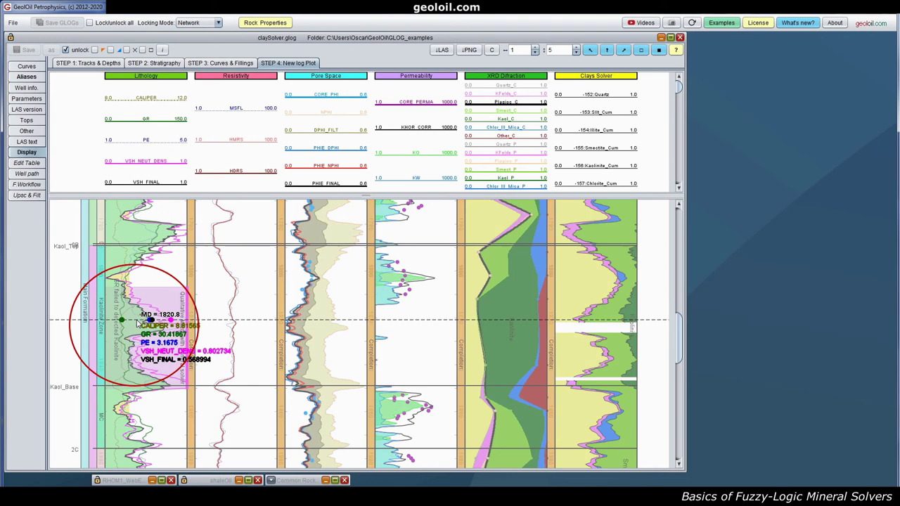
left_click(137, 324)
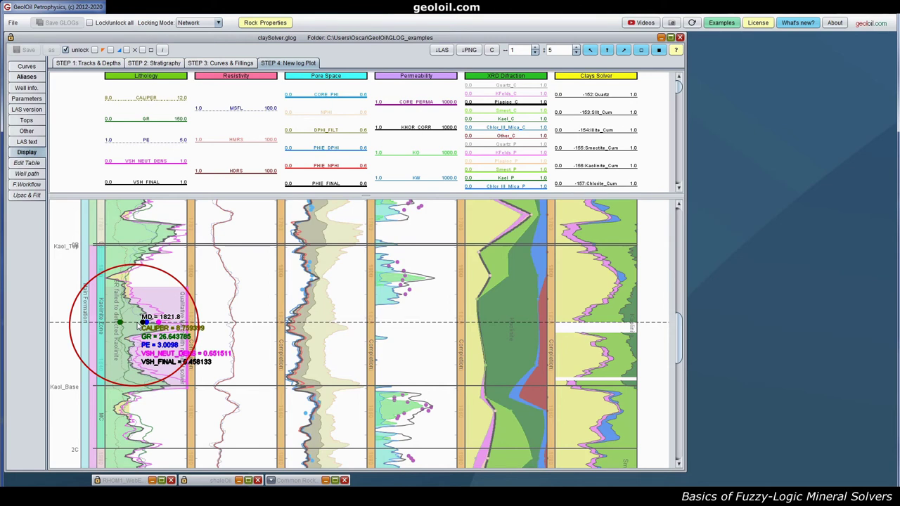
left_click_drag(138, 326, 140, 325)
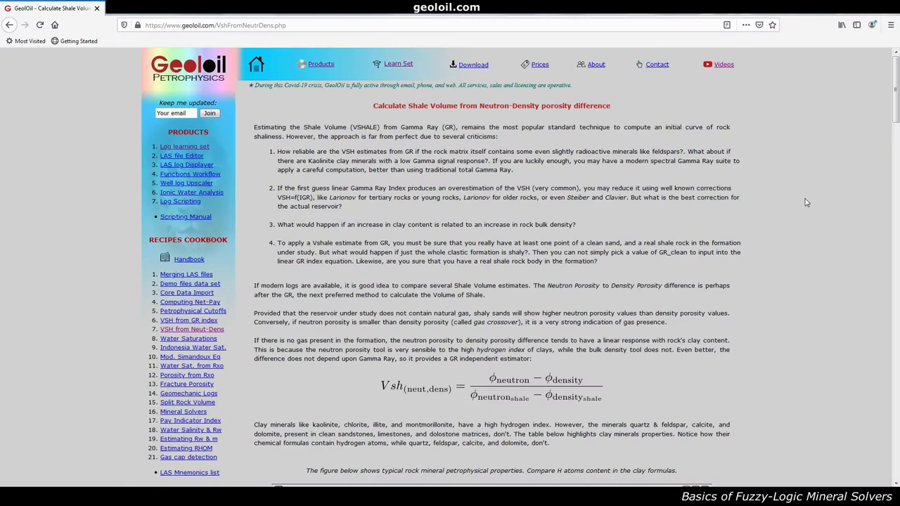
Read through the GeolOil web page on calculating shale volume from the neutron-density porosity difference, down to the log track explanations.
scroll(809, 199, "down", 5)
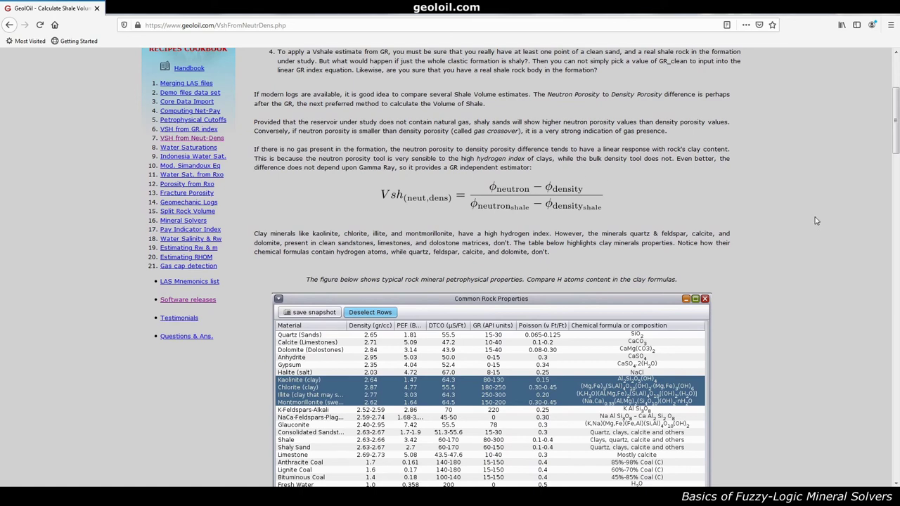
scroll(815, 220, "down", 8)
scroll(815, 220, "down", 18)
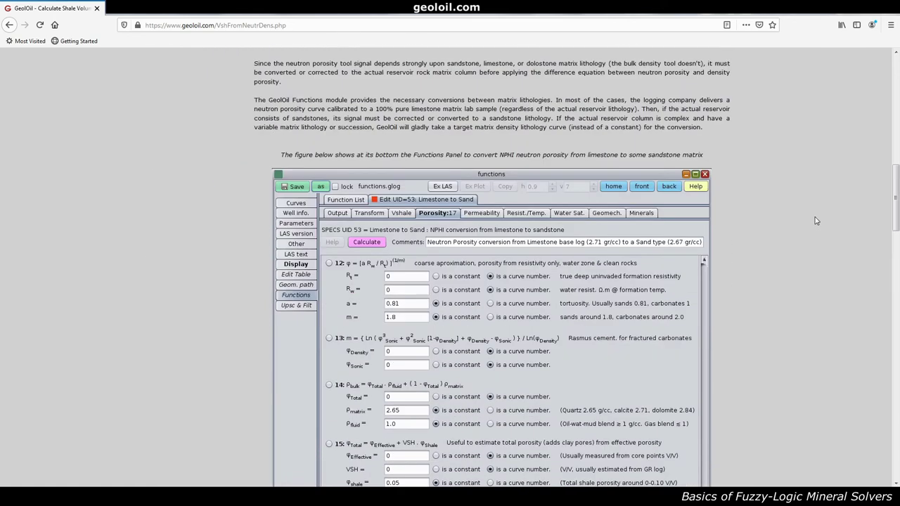
scroll(815, 221, "down", 20)
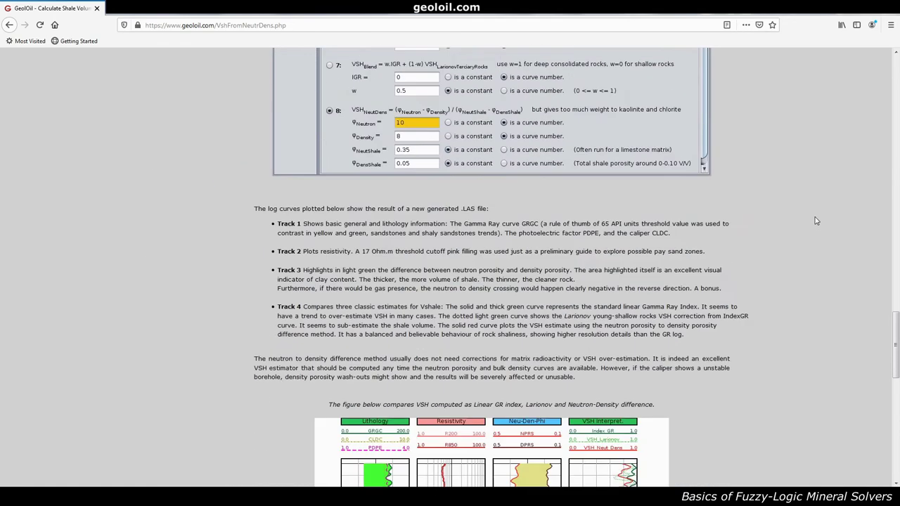
scroll(815, 221, "up", 1)
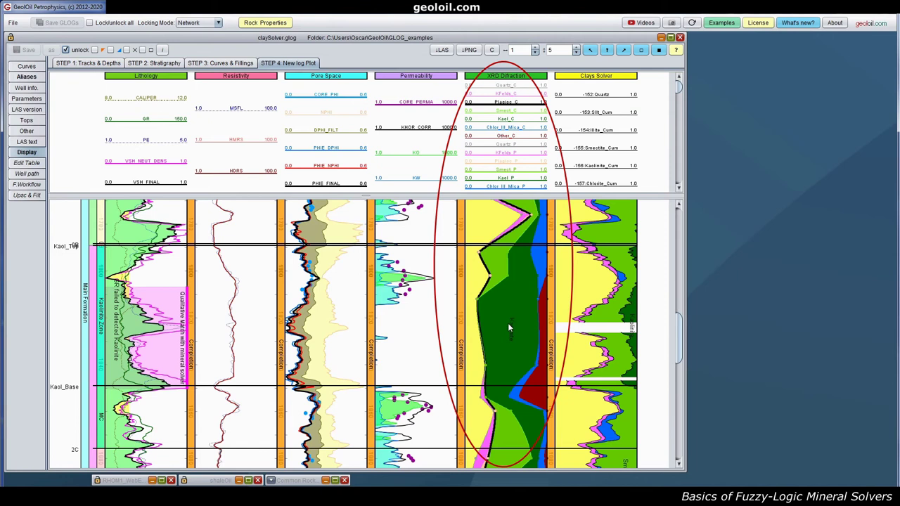
Shrink the curve header area to just the track titles to enlarge the log plot, and inspect the tracks around the kaolinite zone.
mouse_move(160, 315)
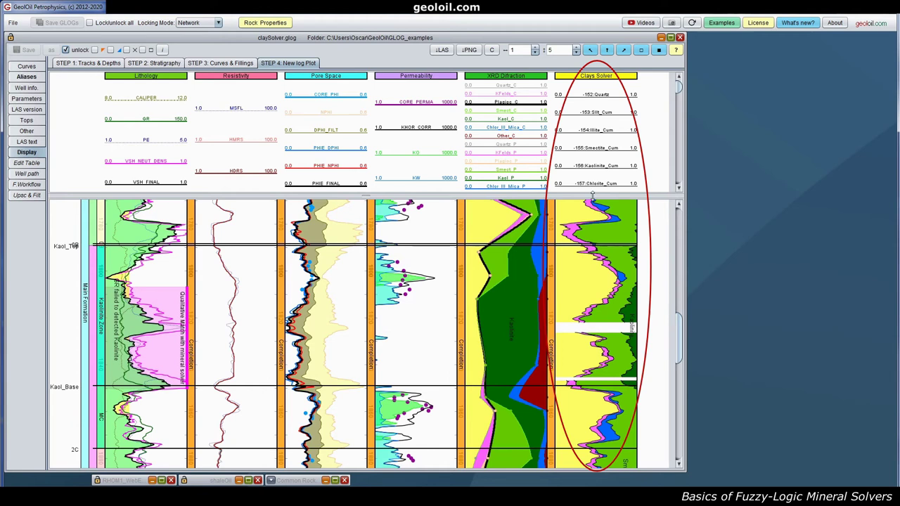
left_click_drag(599, 196, 578, 189)
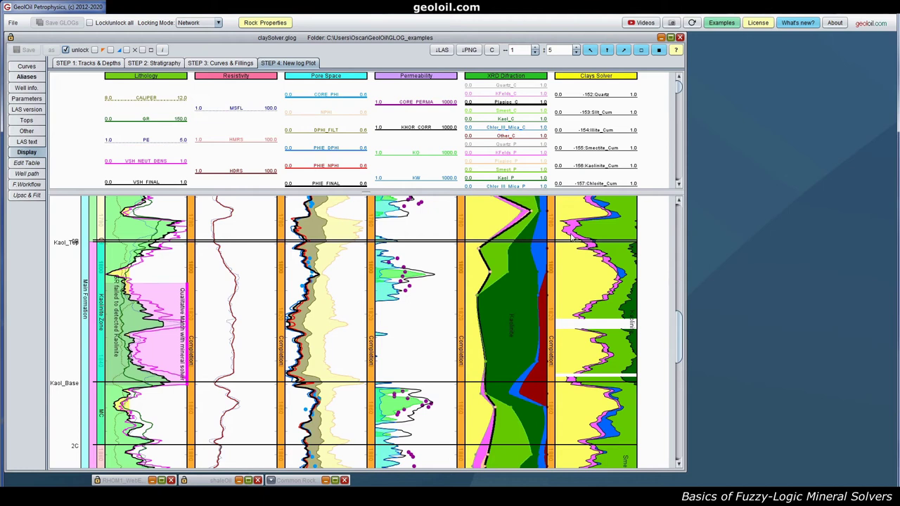
left_click_drag(557, 192, 552, 87)
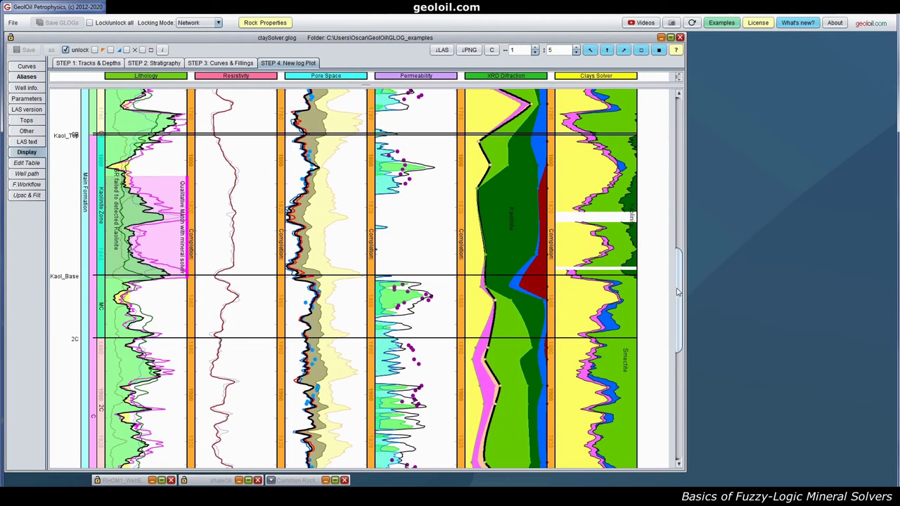
left_click_drag(680, 293, 673, 379)
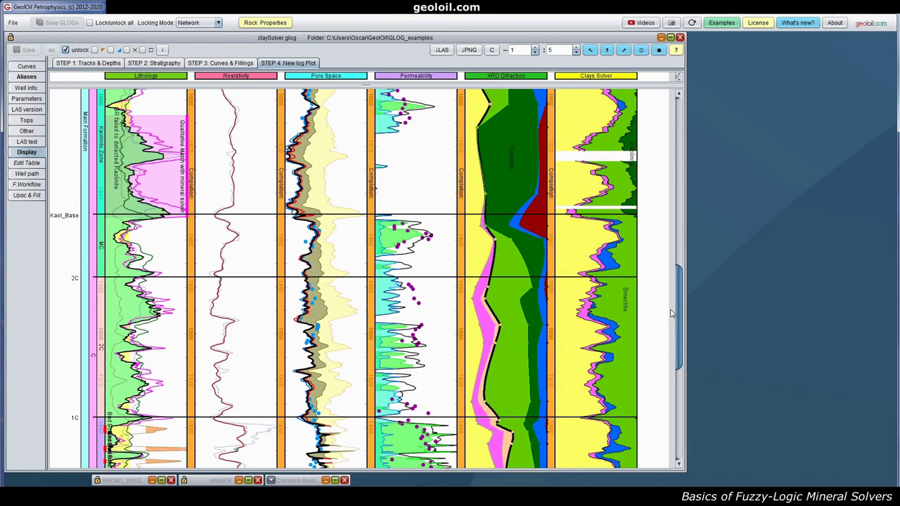
left_click_drag(671, 314, 663, 294)
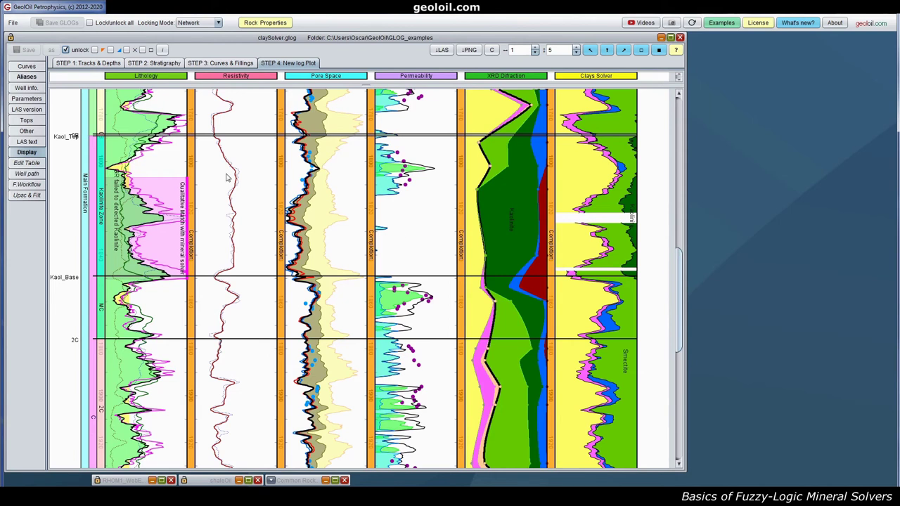
Open the VSH_NEUT_DENS function from the functions workflow and show its Vshale equation options.
left_click(31, 185)
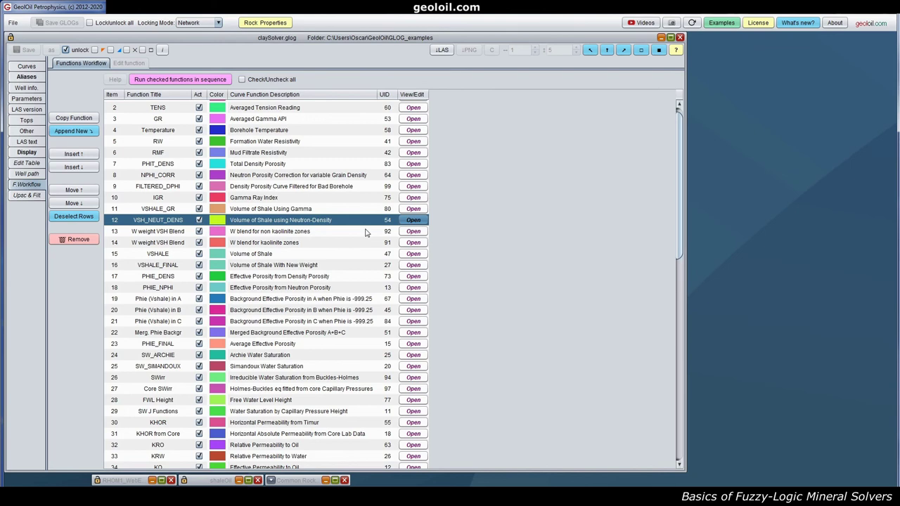
left_click(409, 222)
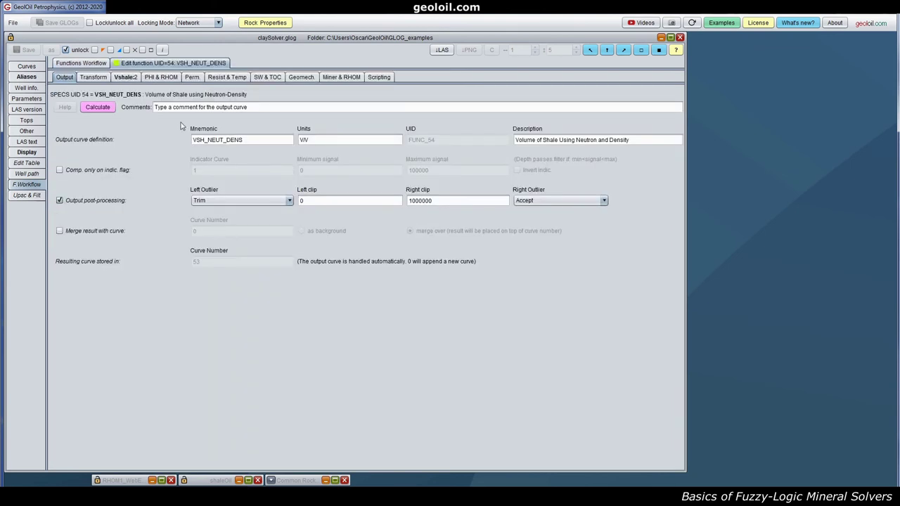
left_click(126, 77)
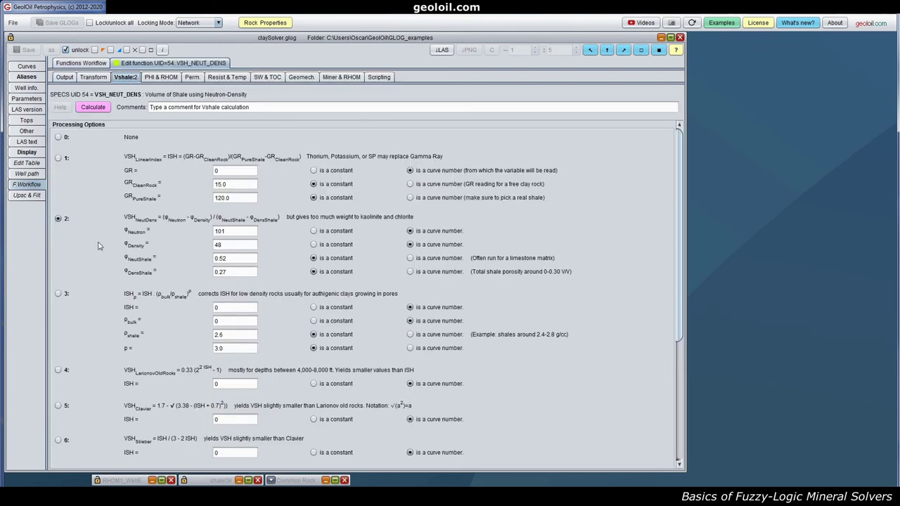
Review the neutron and density curve numbers and shale constants of the neutron-density Vshale equation, and return to the function list.
double_click(239, 232)
double_click(246, 245)
double_click(249, 261)
double_click(243, 273)
left_click(237, 259)
left_click(239, 231)
left_click(92, 66)
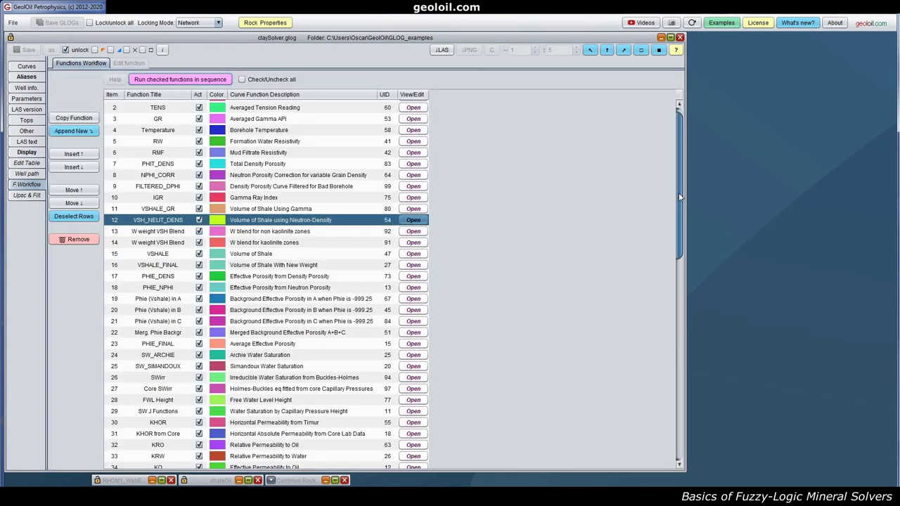
Highlight the mineral solver functions from Quartz to Chlorite, items 67 to 72, and open the Quartz function, item 67.
left_click_drag(678, 194, 678, 457)
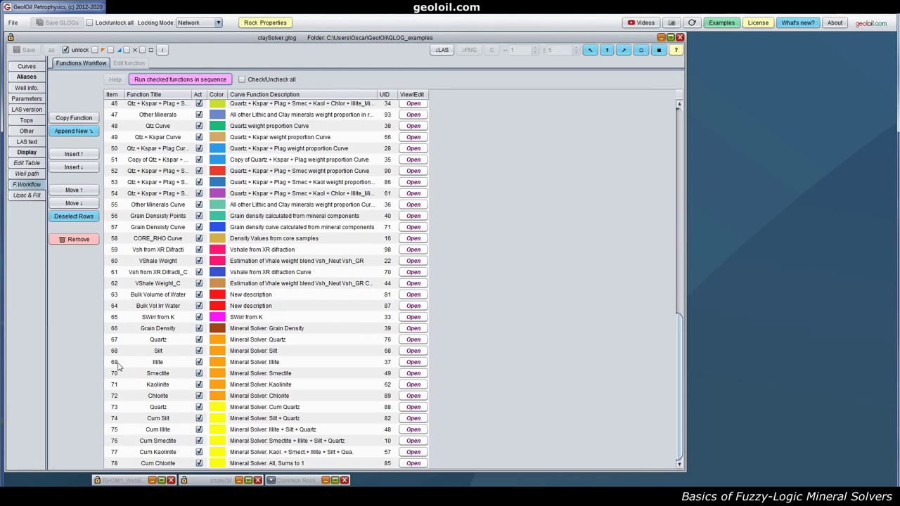
left_click_drag(114, 341, 115, 395)
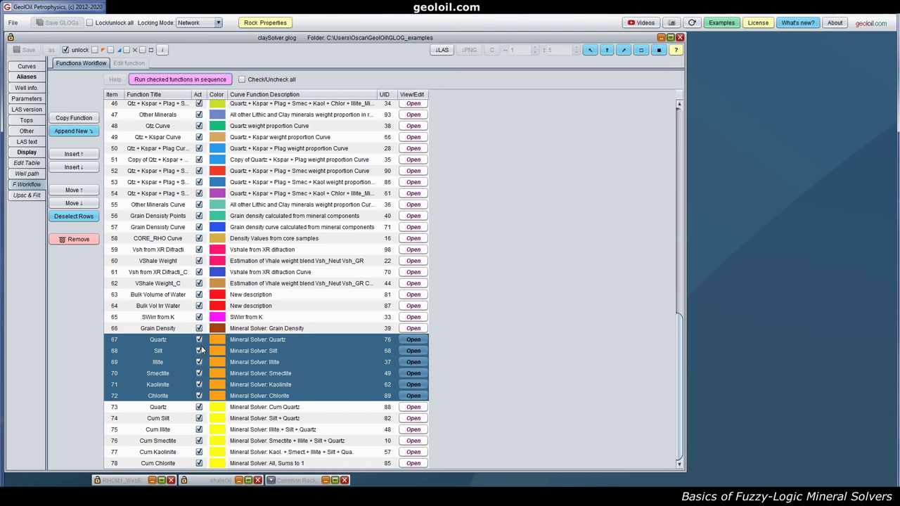
left_click(415, 340)
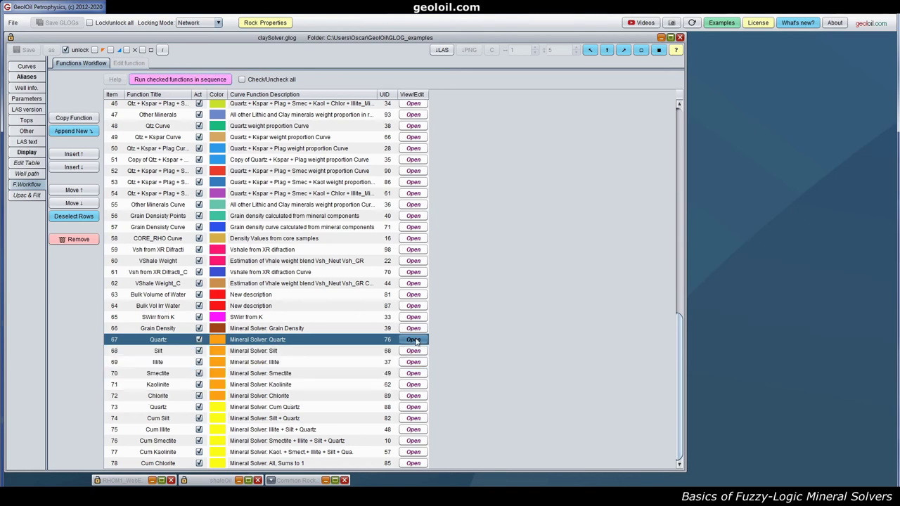
left_click(414, 340)
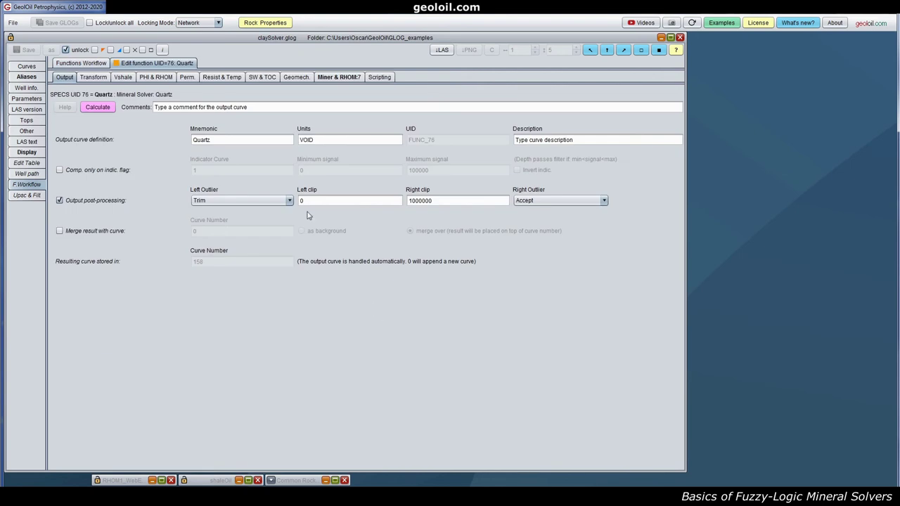
Set the units of the Quartz output curve to V.
double_click(234, 143)
key("Tab")
type("V")
Show clastic mineral solver option 7 of the Quartz function and review its VSH and GR curve numbers.
left_click(339, 78)
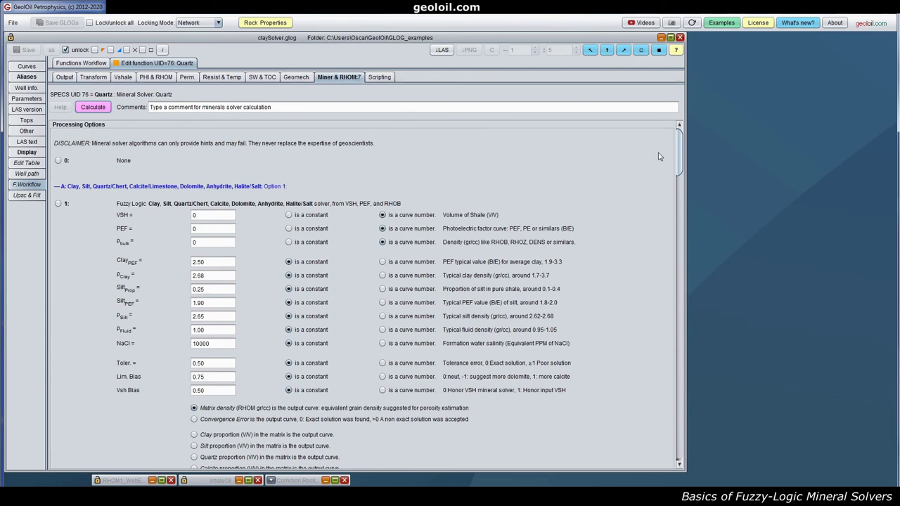
left_click_drag(678, 151, 671, 434)
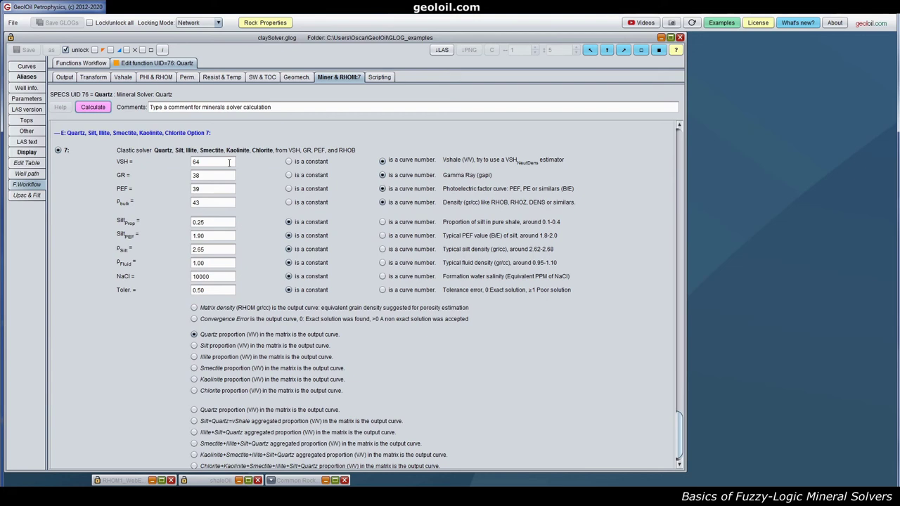
left_click_drag(229, 162, 166, 158)
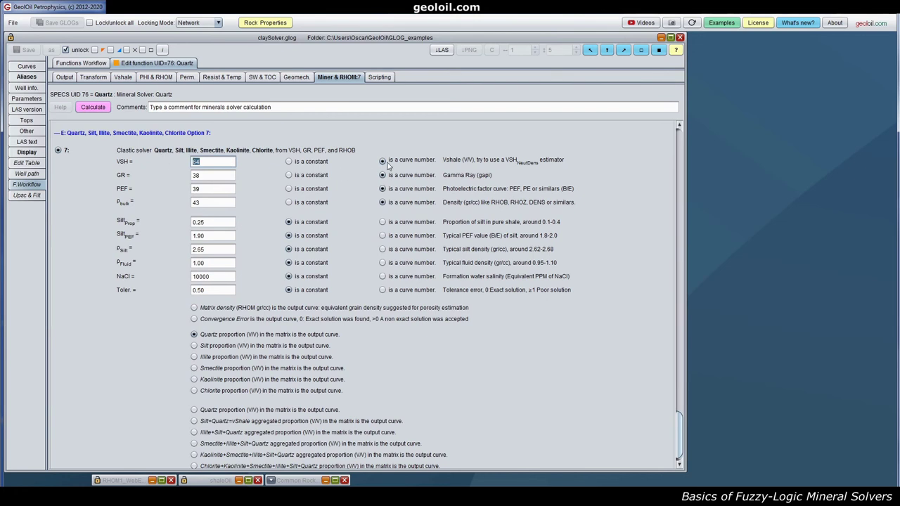
left_click_drag(226, 175, 178, 173)
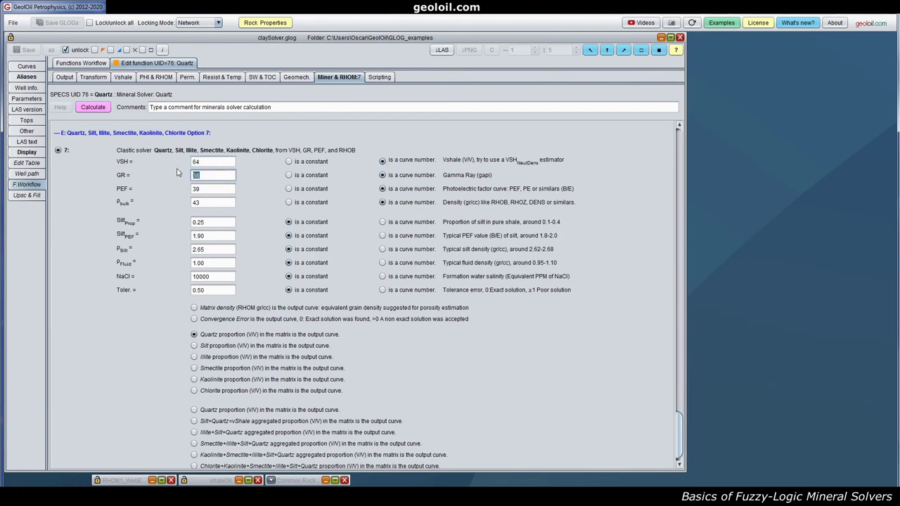
left_click(218, 160)
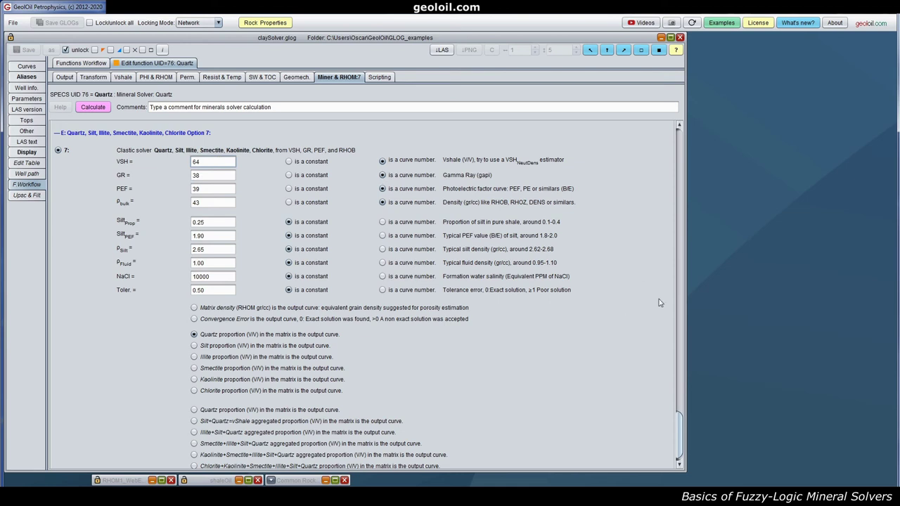
Check the clay properties in the Common Rock Properties table again, and review the solver's GR, PEF, bulk density and silt proportion inputs.
left_click(296, 480)
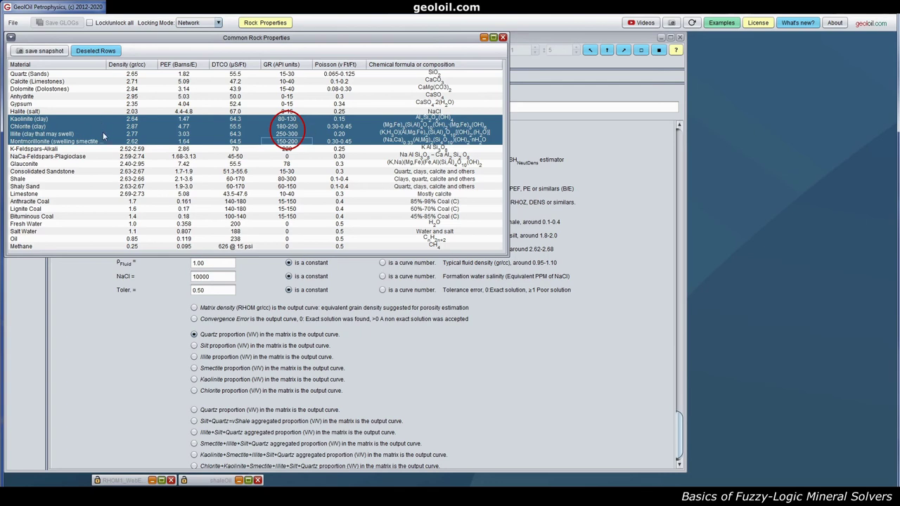
left_click(483, 36)
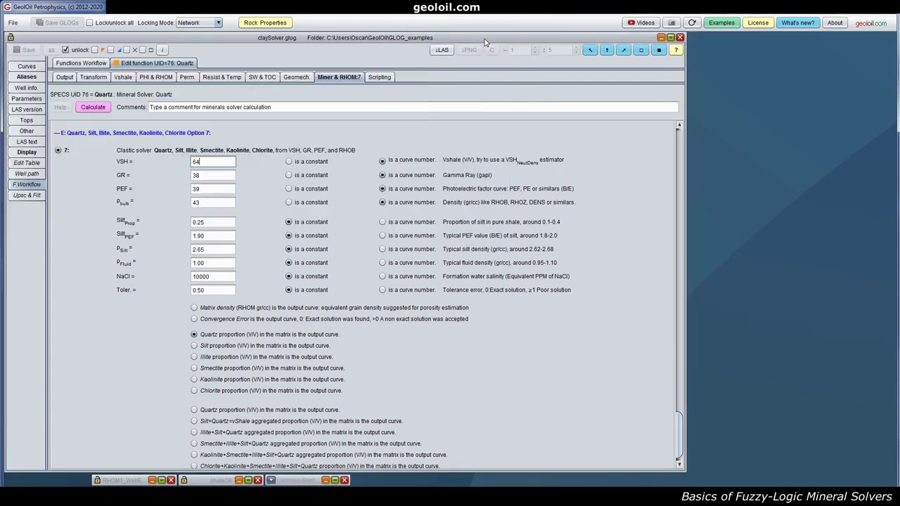
left_click(211, 175)
left_click(216, 190)
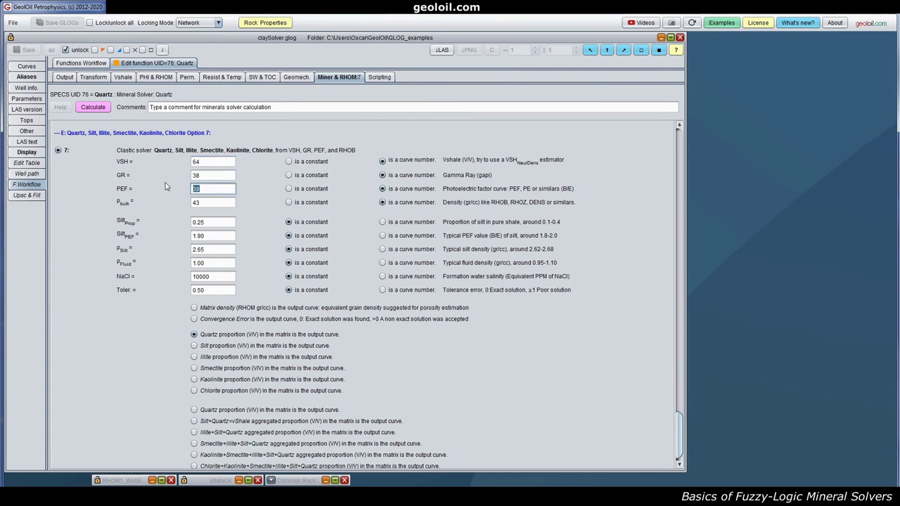
left_click(219, 203)
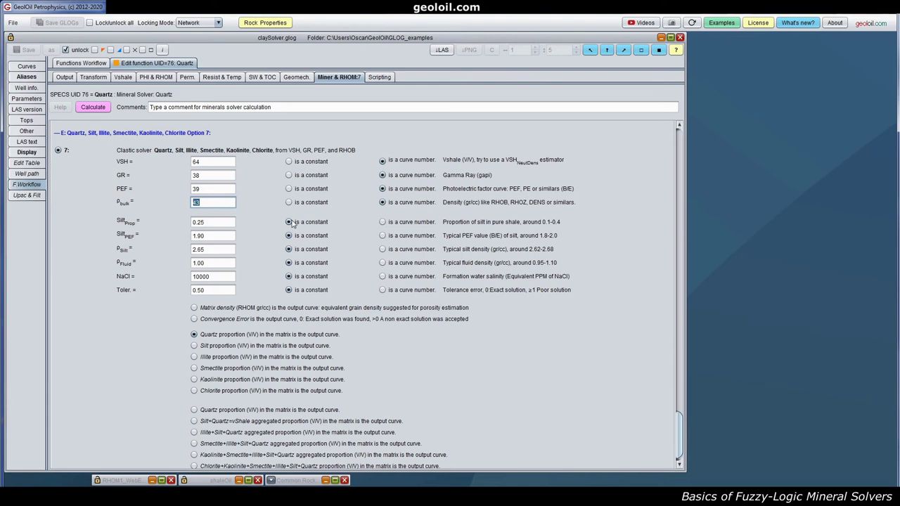
left_click(233, 204)
key("Tab")
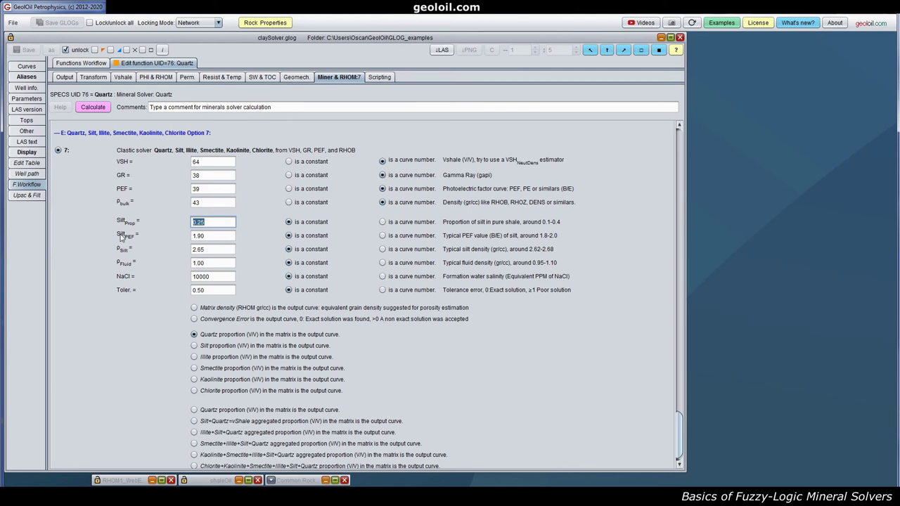
Review the Quartz solver's silt PEF, silt density, fluid density, NaCl salinity and tolerance inputs, along with the output curve choices below them.
left_click(224, 237)
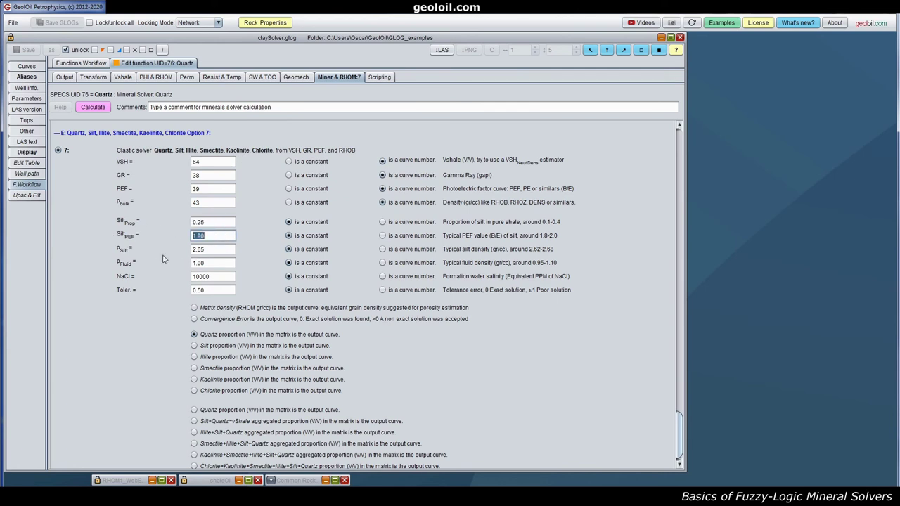
left_click(226, 250)
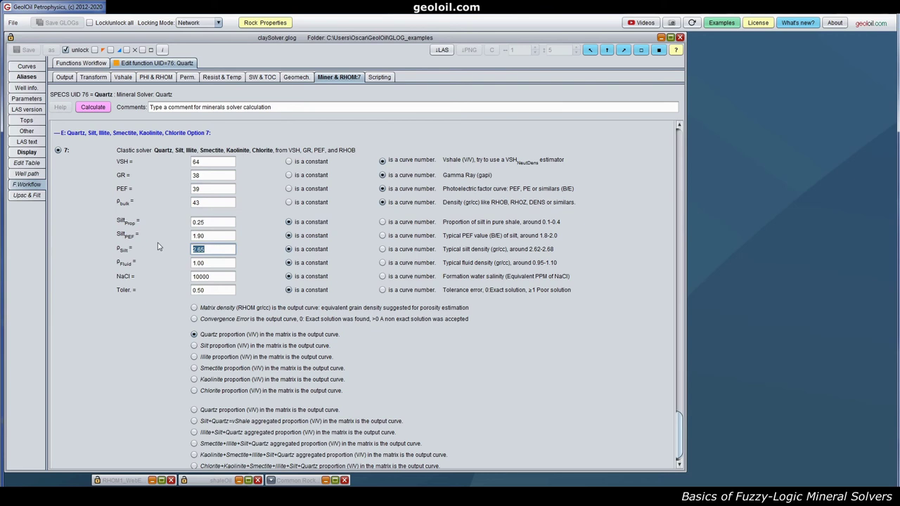
left_click(225, 265)
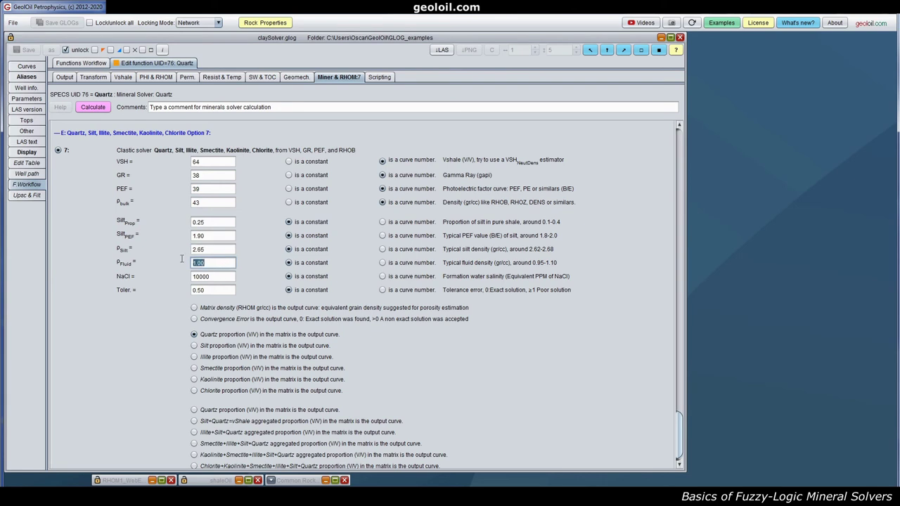
left_click(220, 262)
left_click(222, 279)
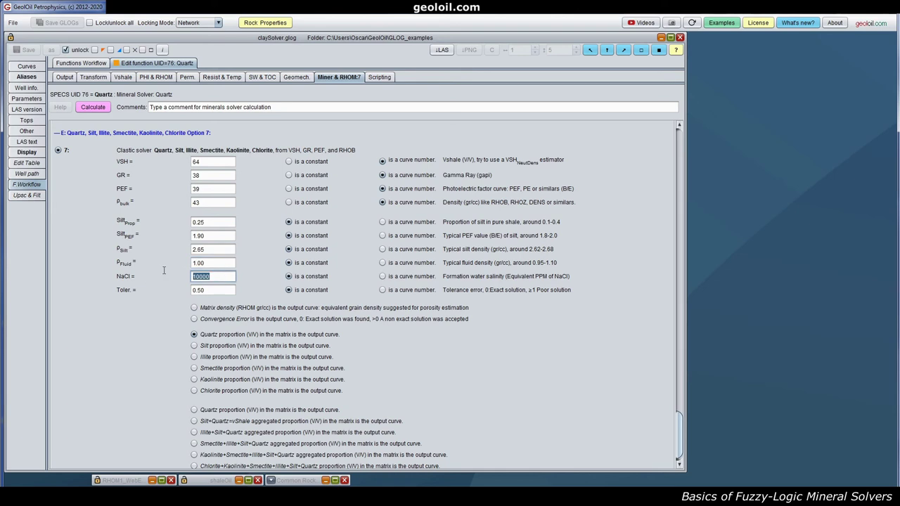
left_click(230, 291)
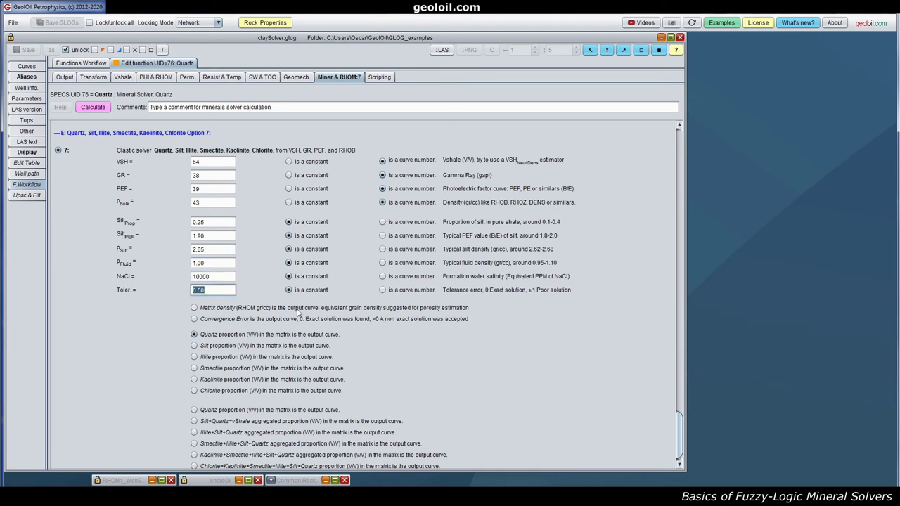
left_click(227, 291)
scroll(226, 319, "down", 1)
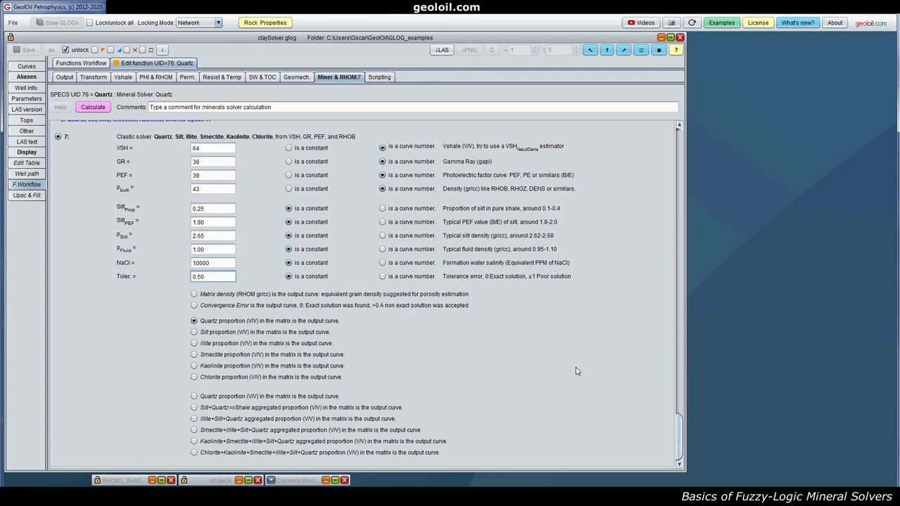
mouse_move(678, 455)
left_mouse_down()
mouse_move(678, 441)
mouse_move(679, 455)
left_mouse_up()
Return to the functions list, open the Silt function, item 68, and look through its mineral solver settings.
left_click(80, 63)
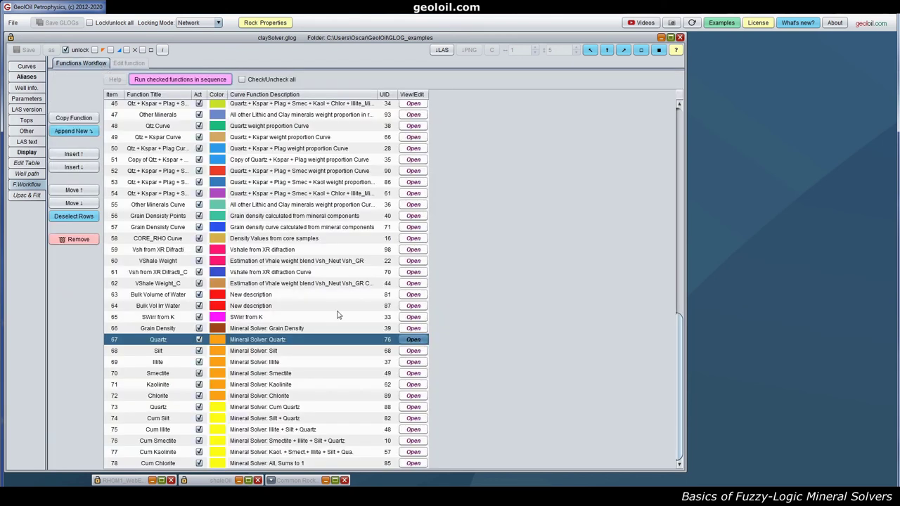
left_click(113, 355)
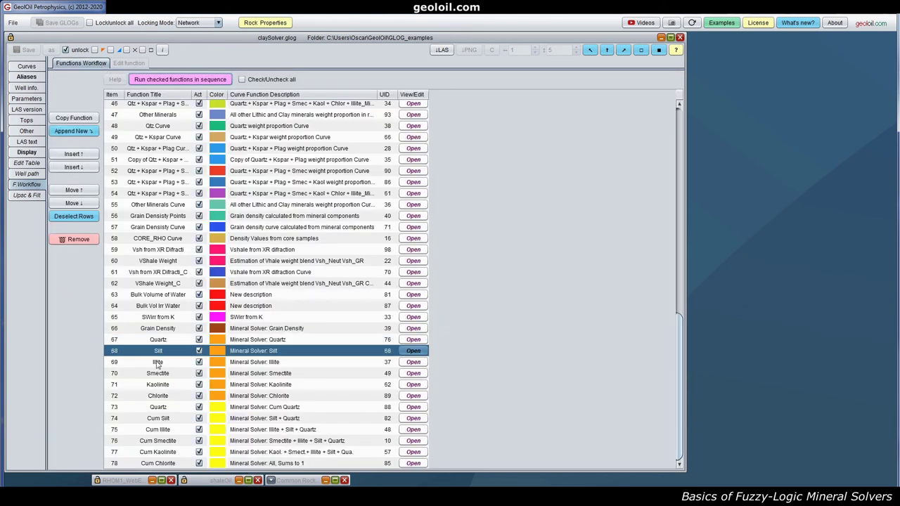
left_click(407, 352)
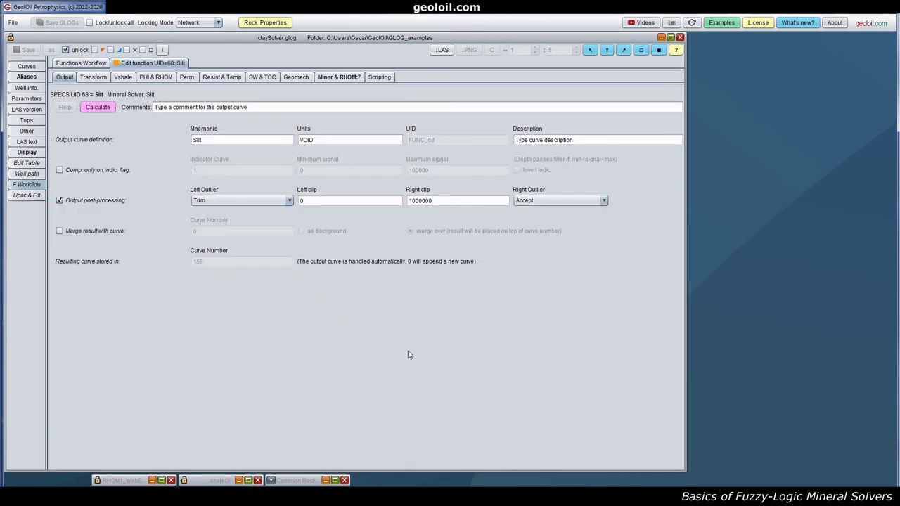
left_click(334, 77)
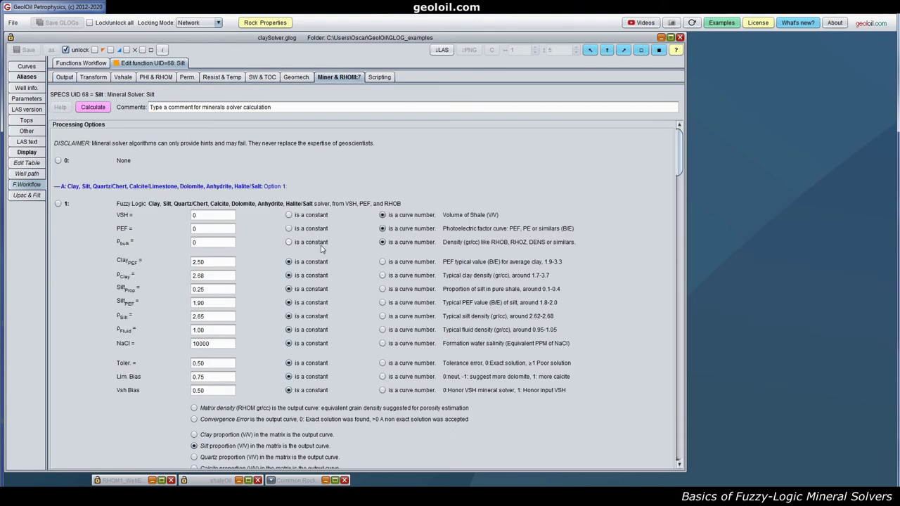
scroll(678, 169, "down", 3)
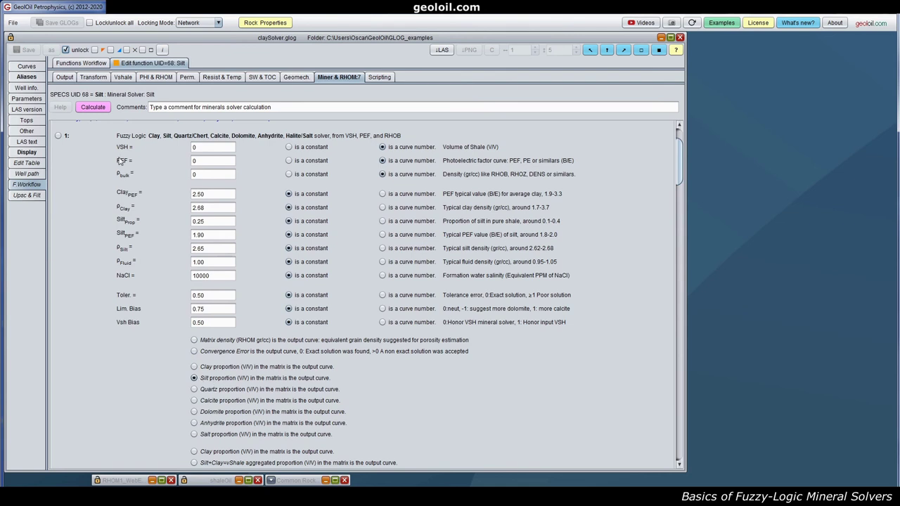
Return to the functions list, open the Illite function, item 69, and look through its mineral solver settings.
left_click(80, 63)
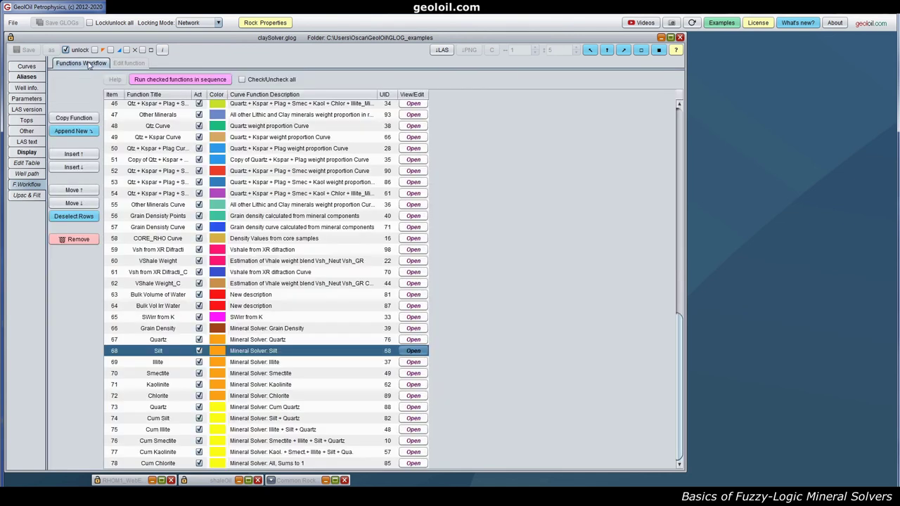
left_click(417, 362)
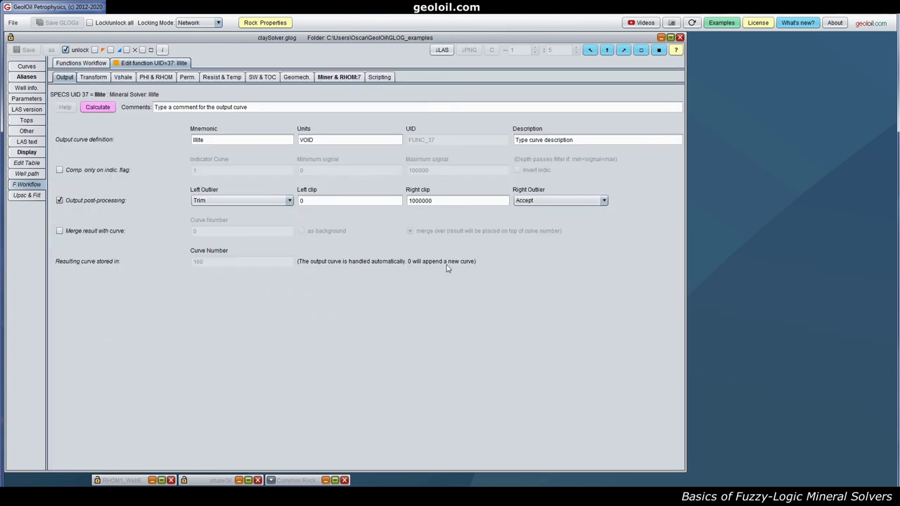
left_click(339, 77)
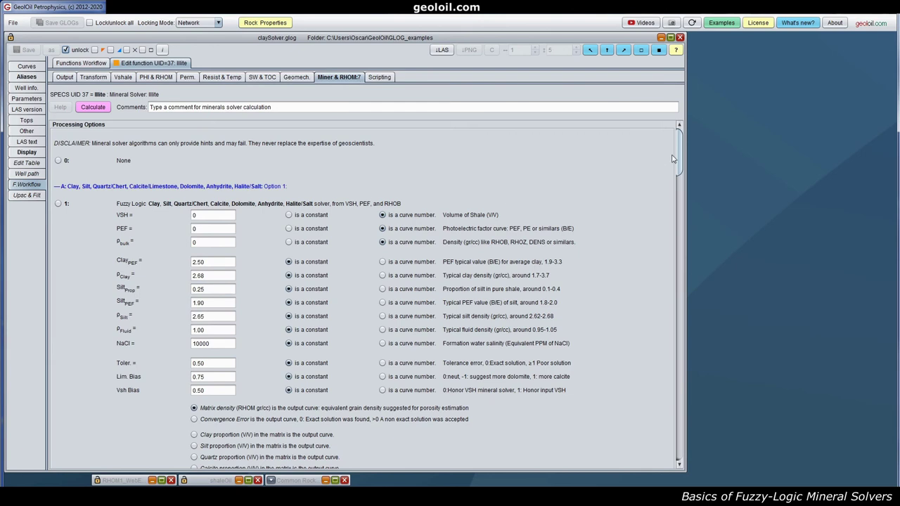
scroll(673, 158, "down", 10)
Return to the functions list and highlight the Smectite and Kaolinite solver functions, items 70 and 71.
left_click(81, 63)
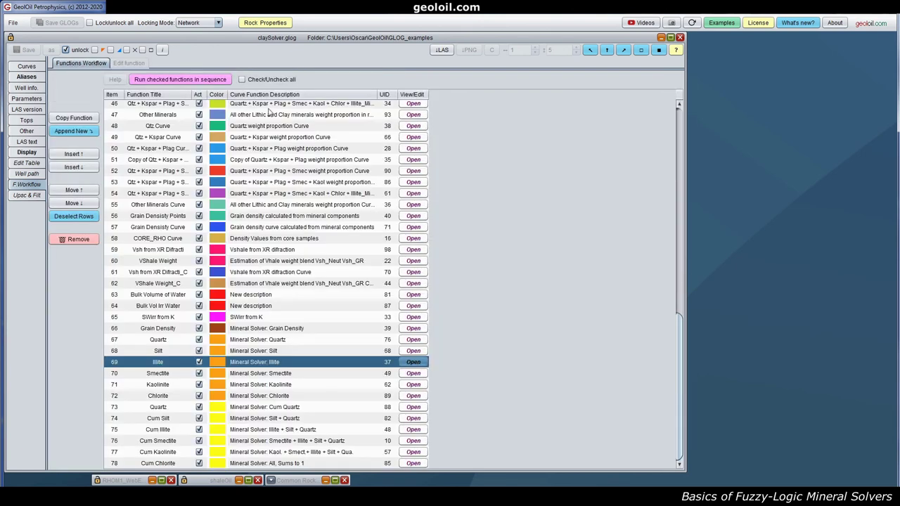
left_click(113, 377)
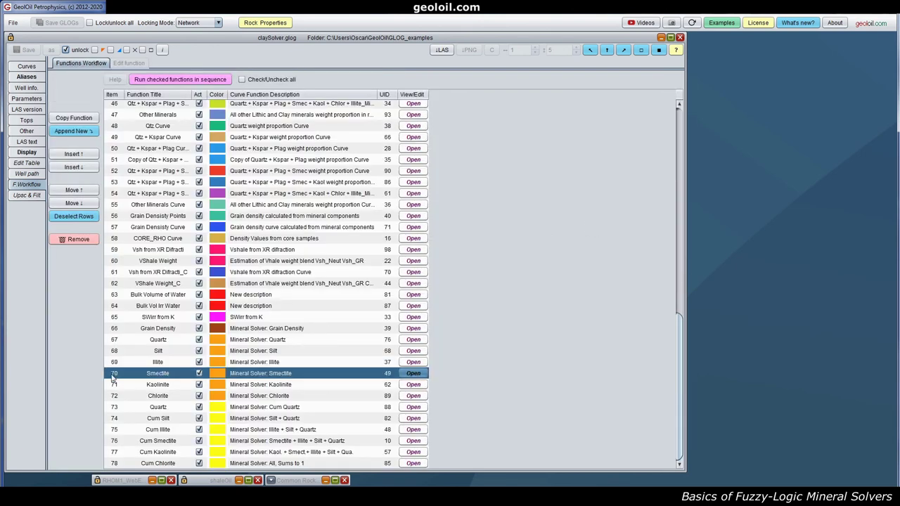
left_click(110, 389, "shift")
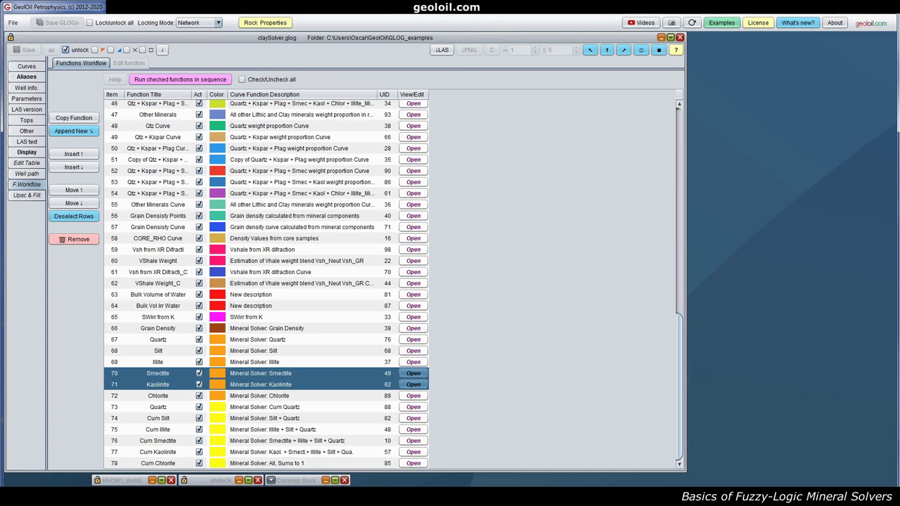
left_click_drag(679, 413, 694, 438)
Open the Temperature function in RHOM1_WebExample.glog and review option 12's surface temperature, bottom hole temperature and bottom hole TVD.
left_click(26, 153)
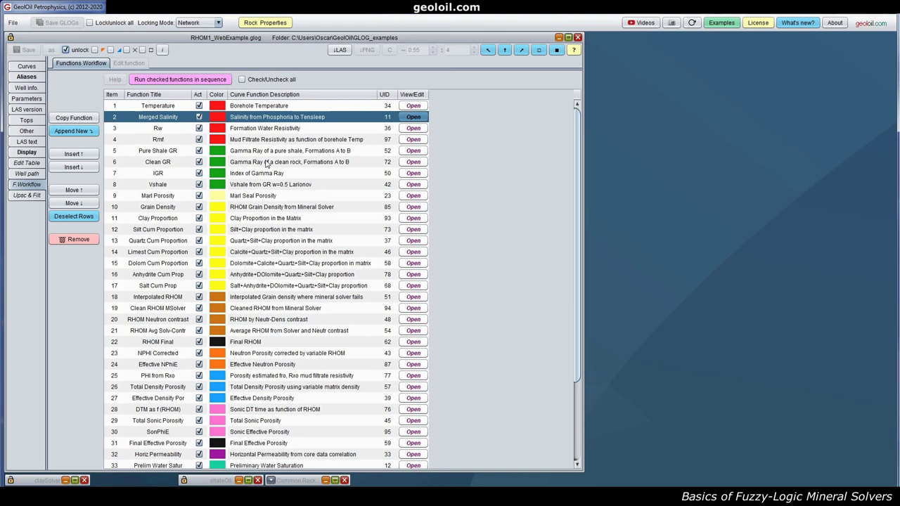
left_click(419, 107)
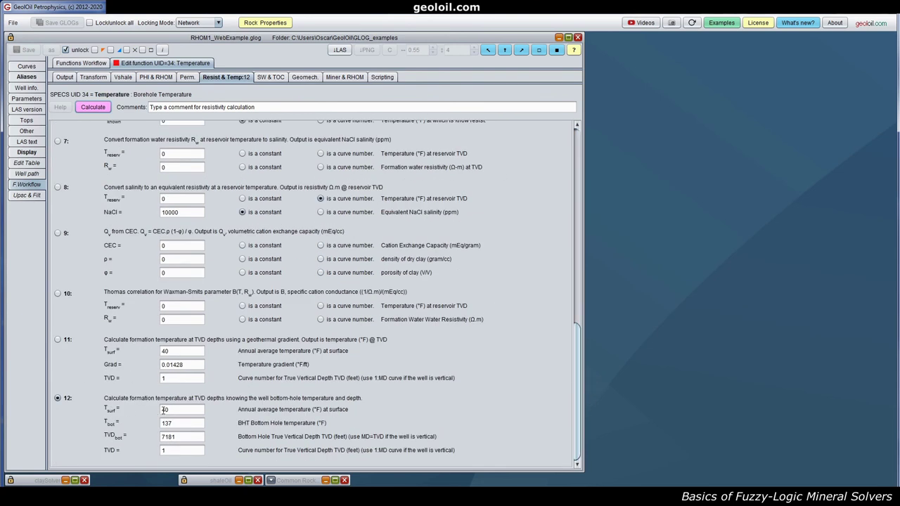
left_click(184, 411)
left_click_drag(184, 413, 131, 406)
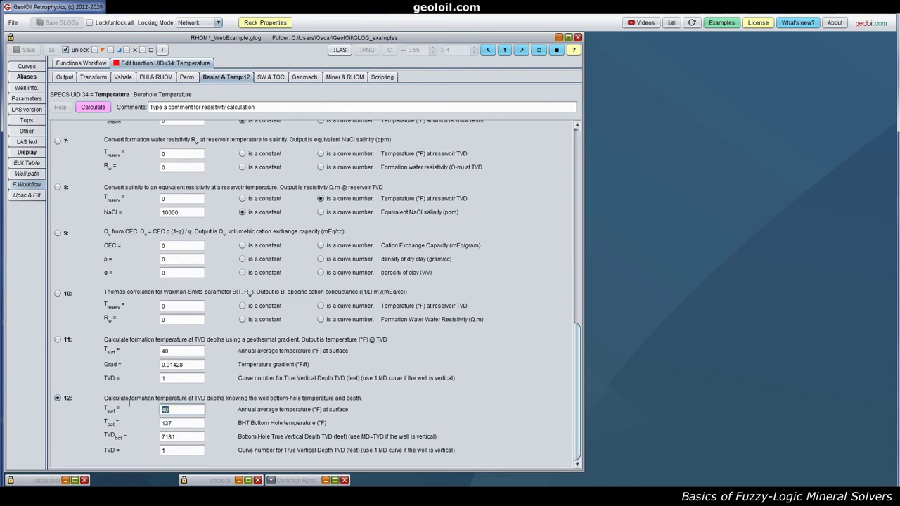
left_click_drag(194, 424, 152, 419)
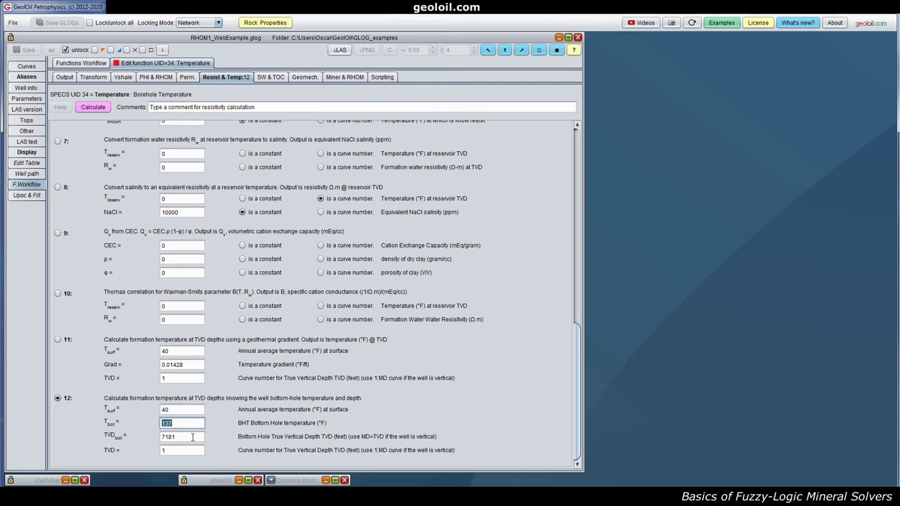
left_click_drag(192, 437, 138, 434)
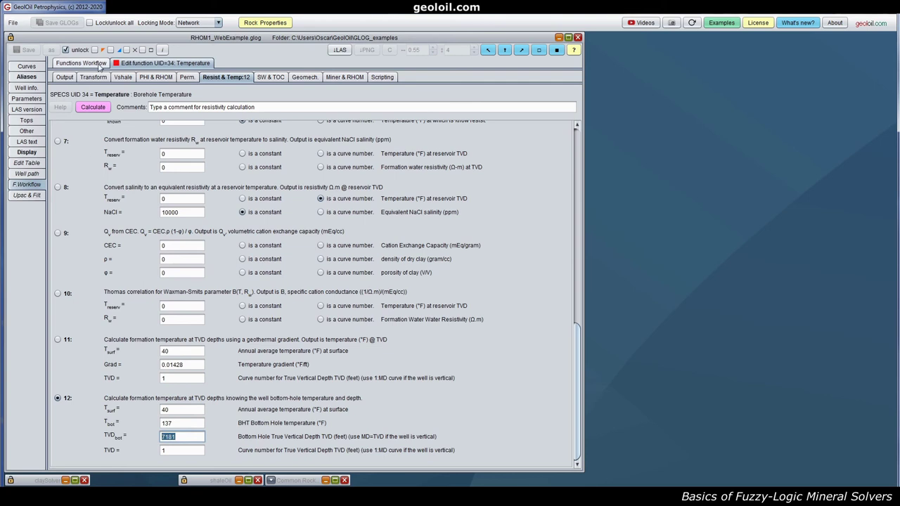
Return to the functions list and open the script of the Merged Salinity function, item 2.
left_click(97, 66)
left_click(114, 120)
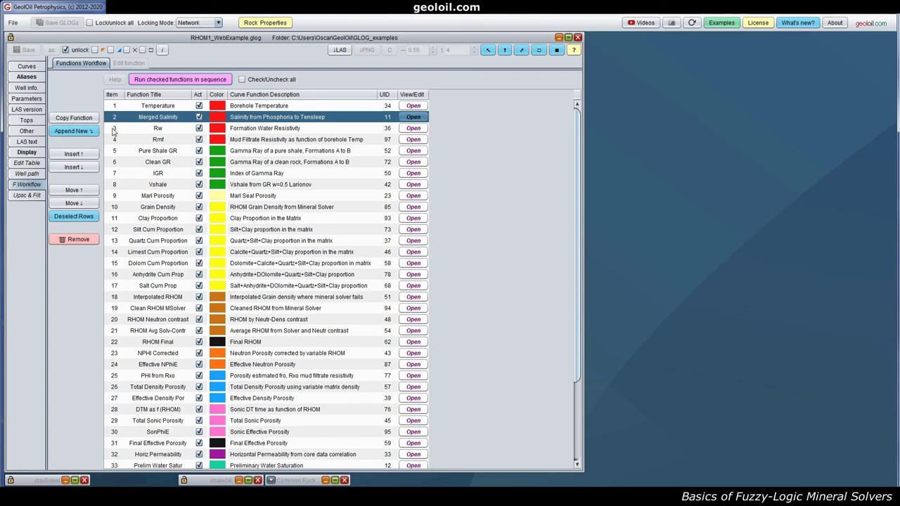
left_click(113, 130)
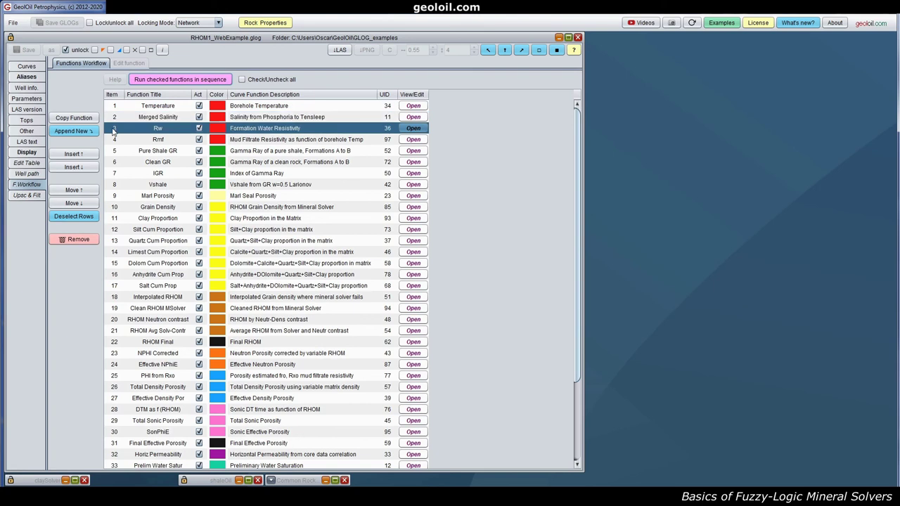
left_click(115, 119)
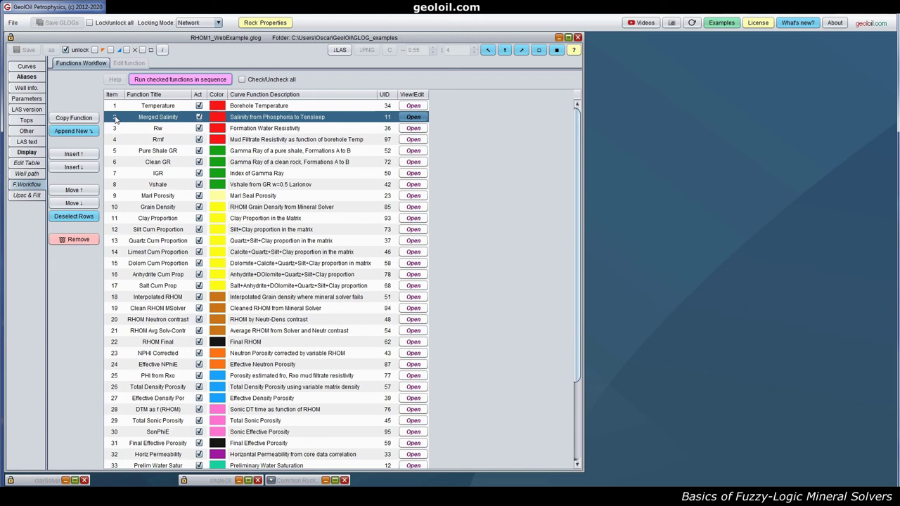
left_click(412, 118)
left_click(375, 77)
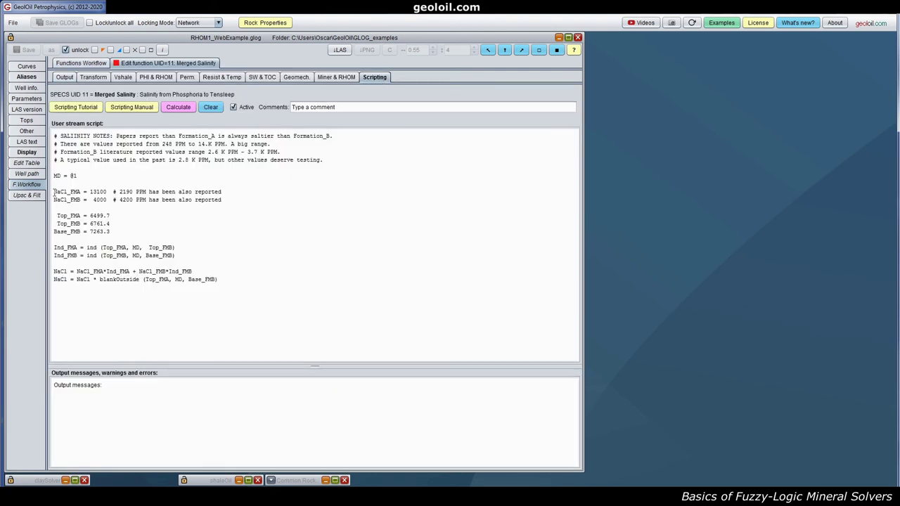
Highlight the NaCl_FMA and NaCl_FMB salinity assignments in the Merged Salinity script.
left_click_drag(54, 191, 199, 200)
left_click(161, 207)
left_click_drag(90, 191, 98, 199)
left_click(235, 249)
Highlight the functions from Grain Density to Salt Cum Prop, items 10 to 17, and open Grain Density's mineral solver settings.
left_click(80, 62)
scroll(184, 194, "down", 1)
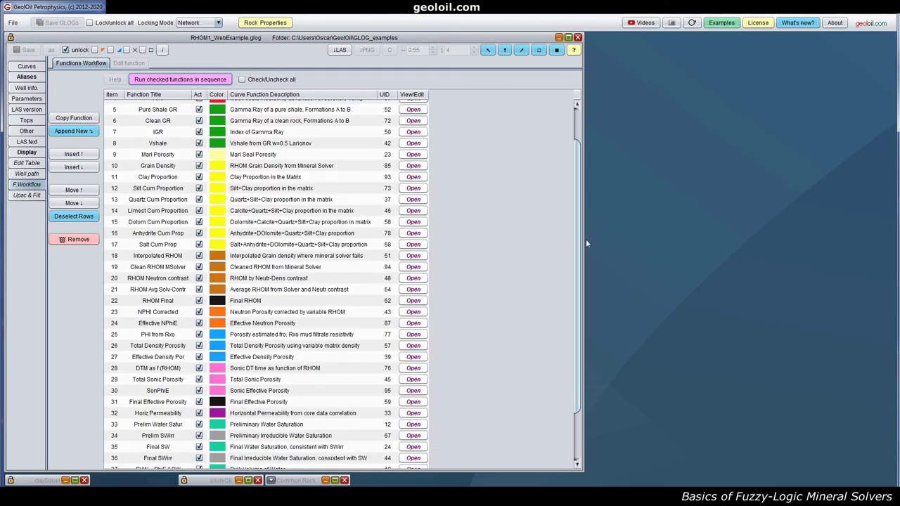
left_click_drag(579, 248, 579, 211)
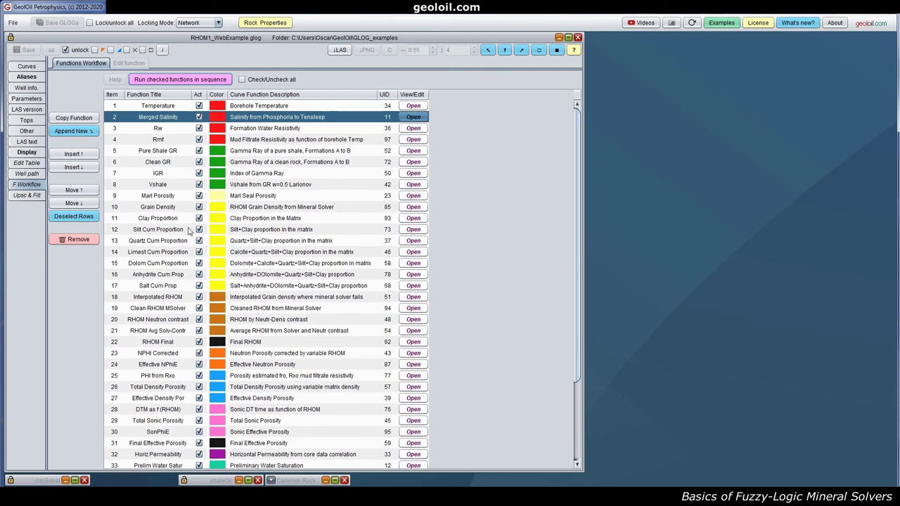
left_click_drag(113, 208, 111, 283)
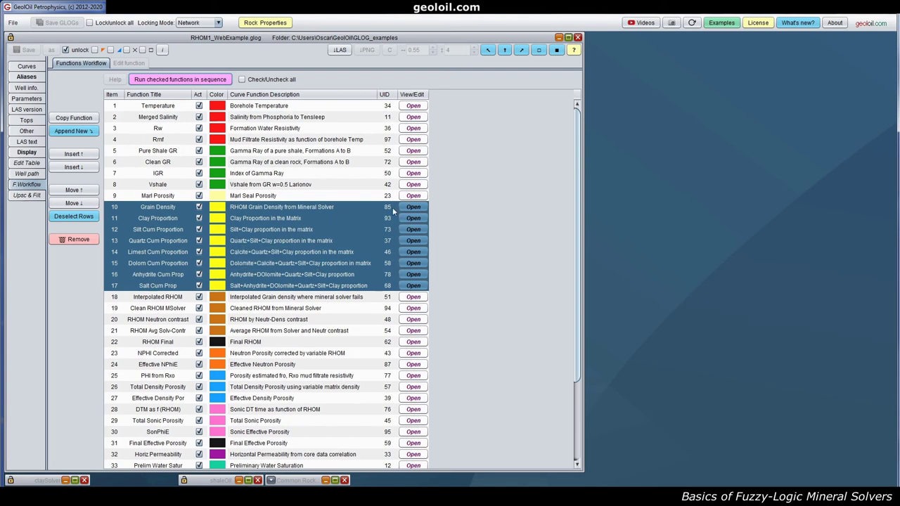
left_click(418, 208)
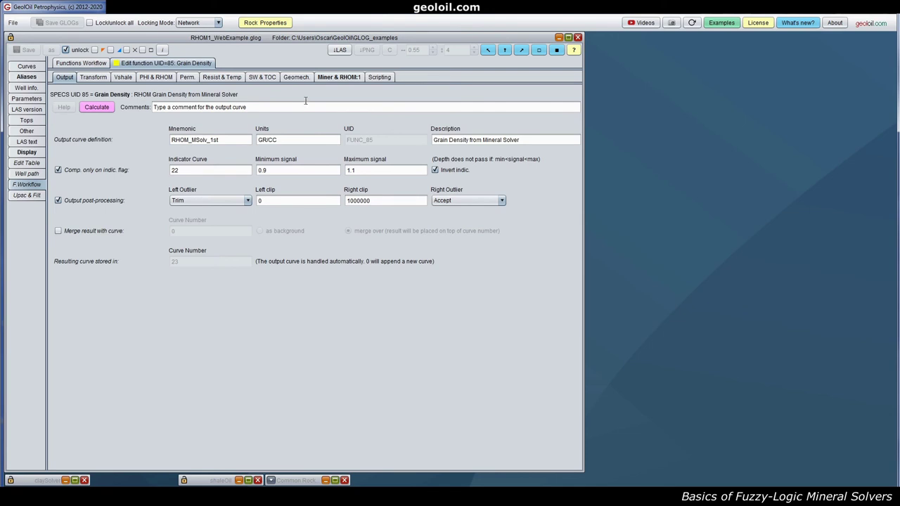
left_click(340, 77)
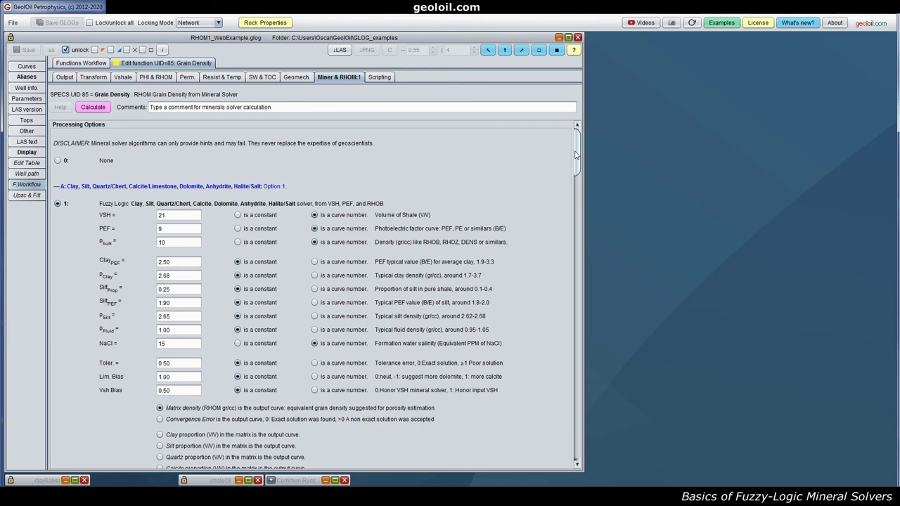
Review the VSH, PEF and bulk density curve numbers in fuzzy-logic solver option 1 of Grain Density.
mouse_move(177, 210)
double_click(187, 216)
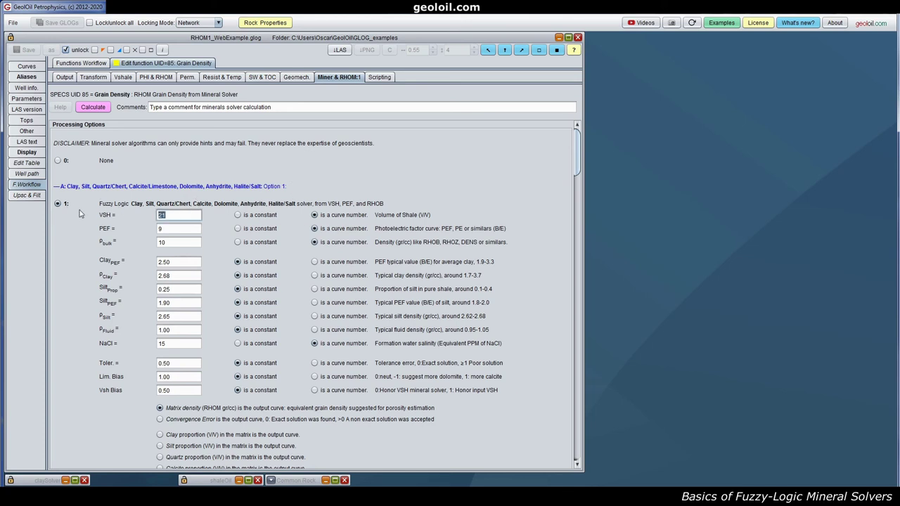
left_click(192, 231)
double_click(179, 244)
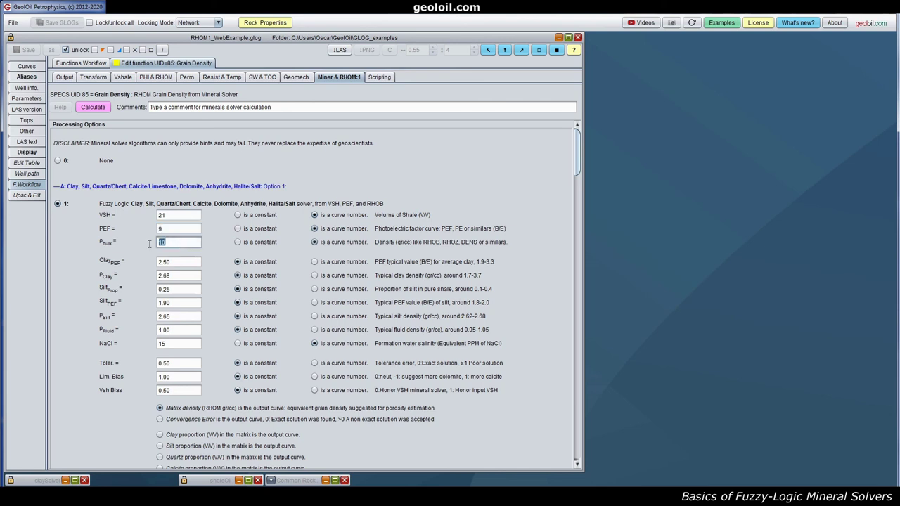
type("10")
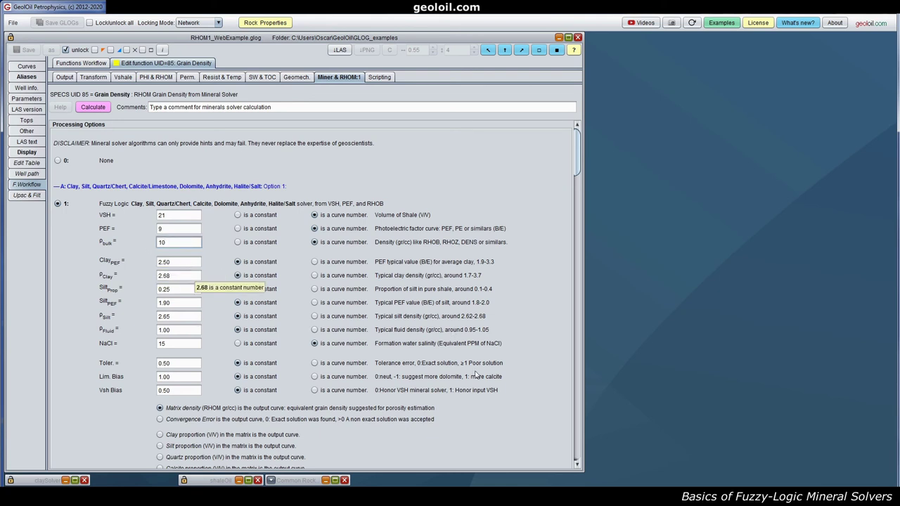
Consult the Common Rock Properties table, minimize it, and highlight the Lim. Bias and Vsh Bias values in Grain Density's solver option 1.
left_click(334, 481)
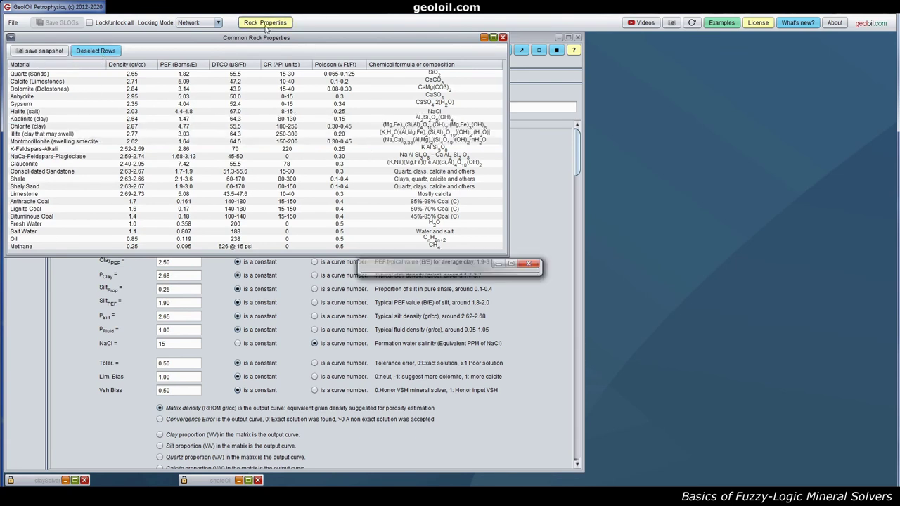
left_click(484, 38)
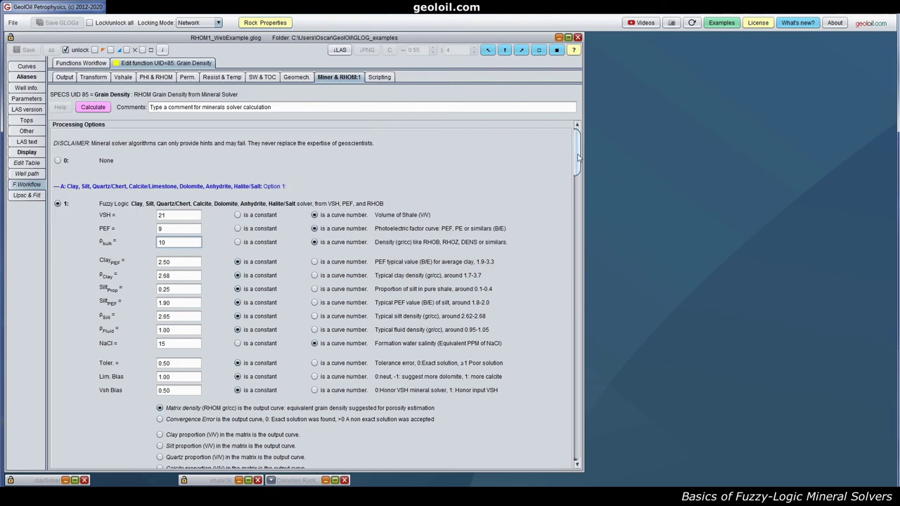
scroll(578, 157, "down", 3)
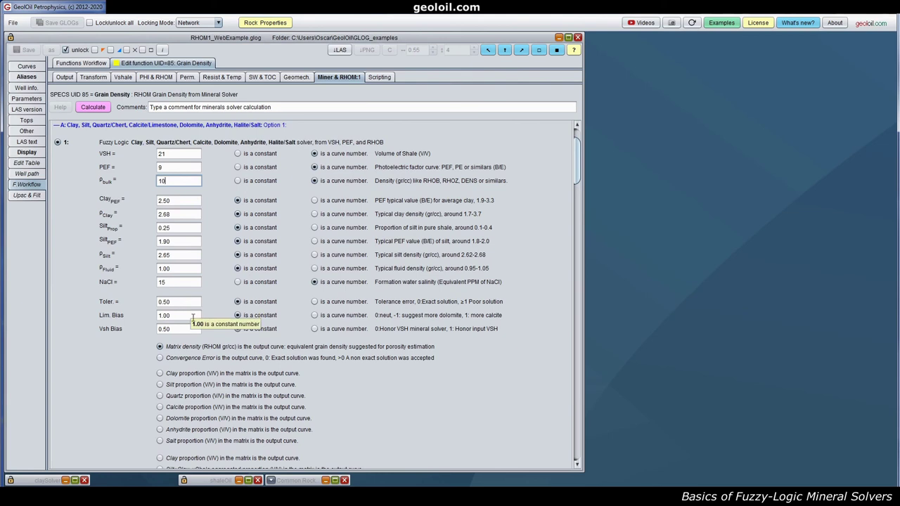
left_click(193, 315)
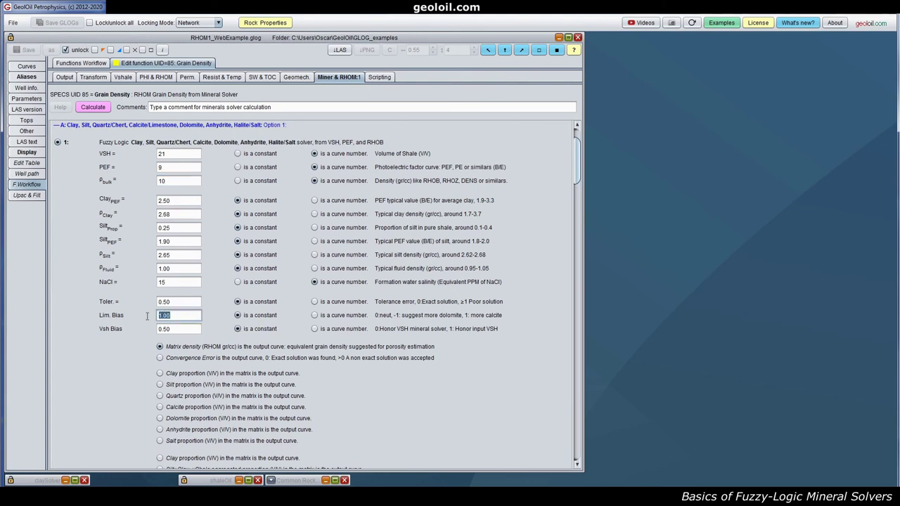
left_click(186, 317)
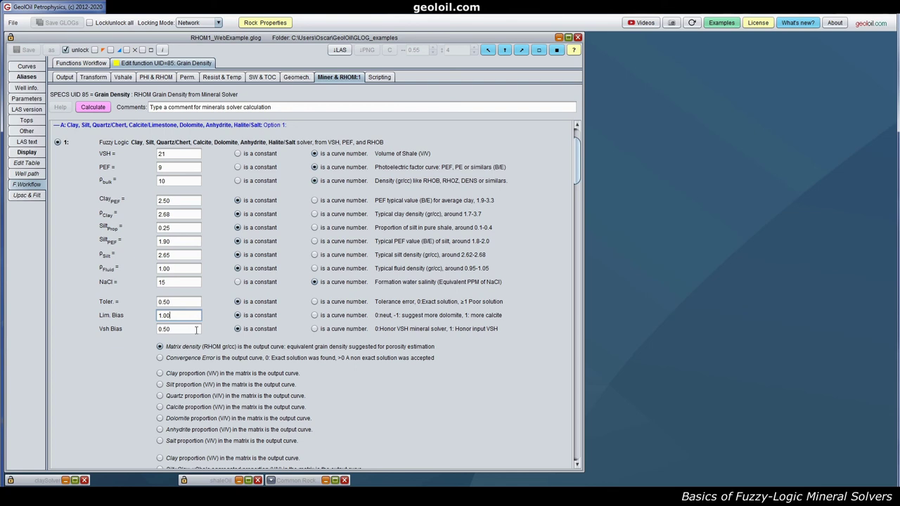
left_click_drag(197, 330, 149, 330)
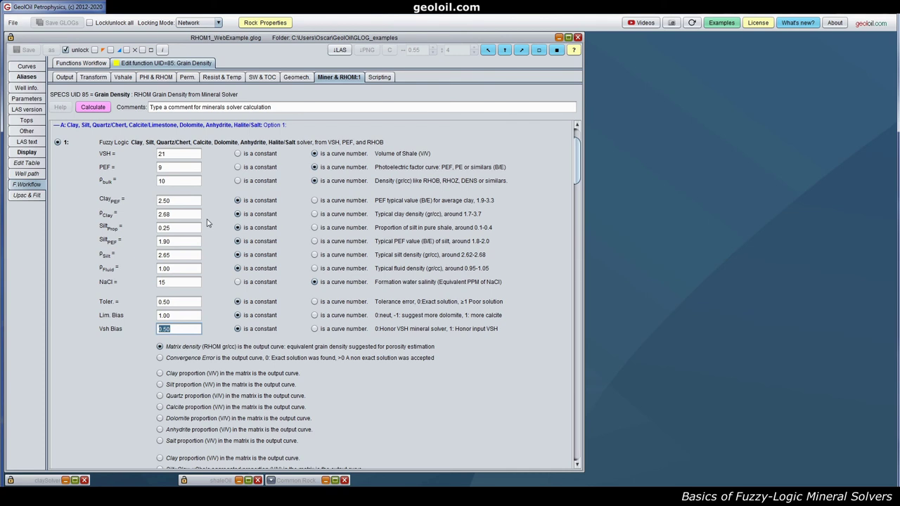
Open the mineral solver settings of the Clay Proportion function, item 11, and review the output curve options of solver option 1.
left_click(77, 63)
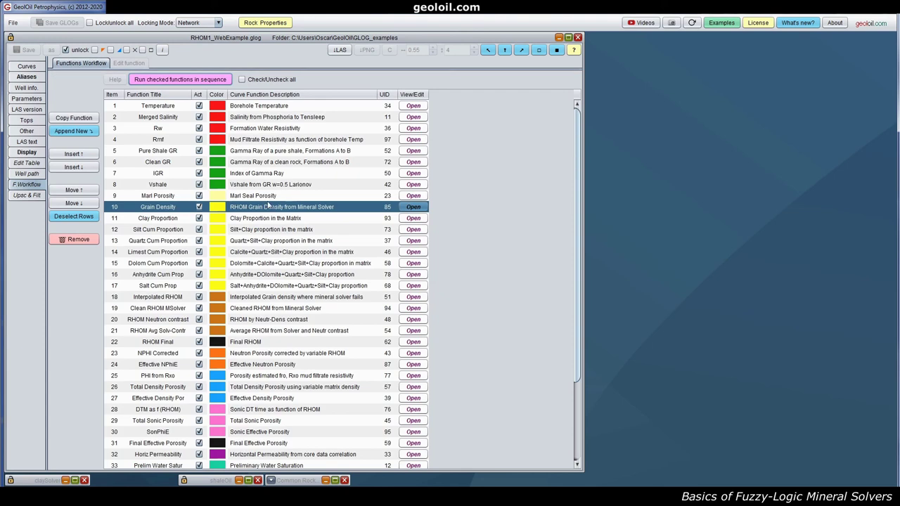
left_click(112, 218)
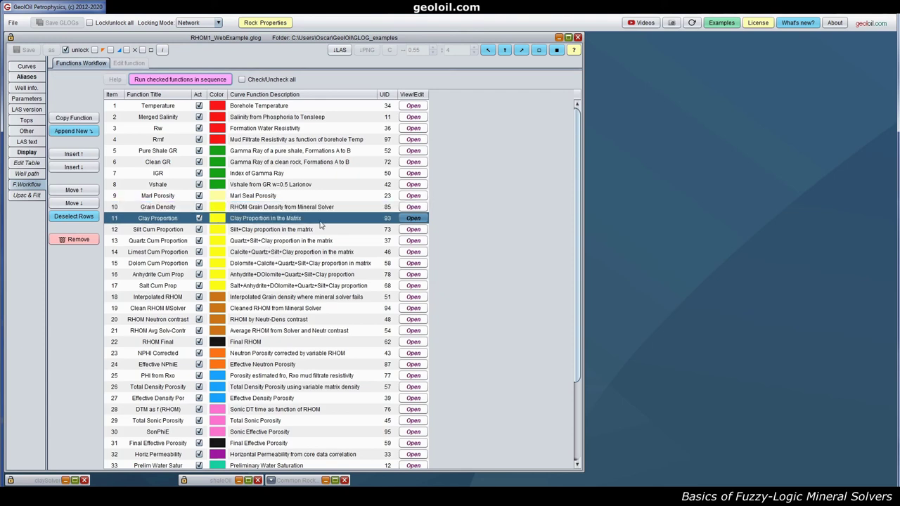
left_click(411, 218)
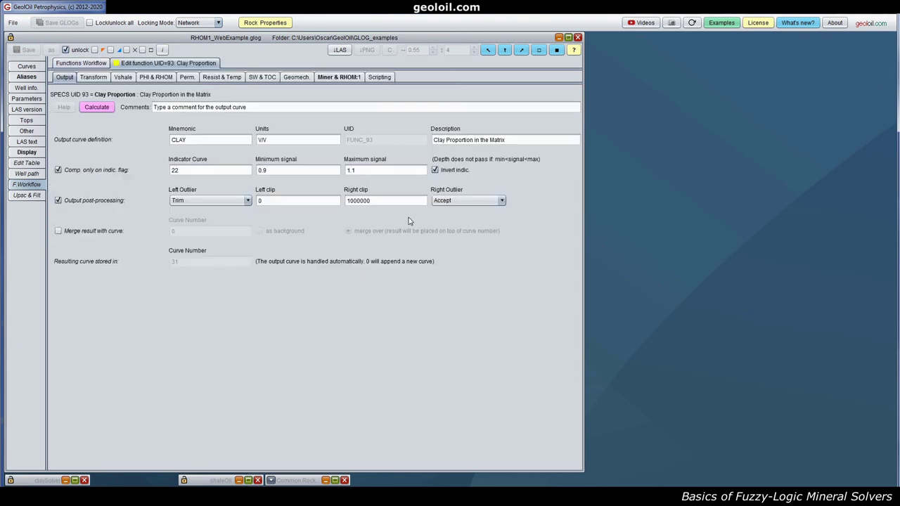
left_click(338, 77)
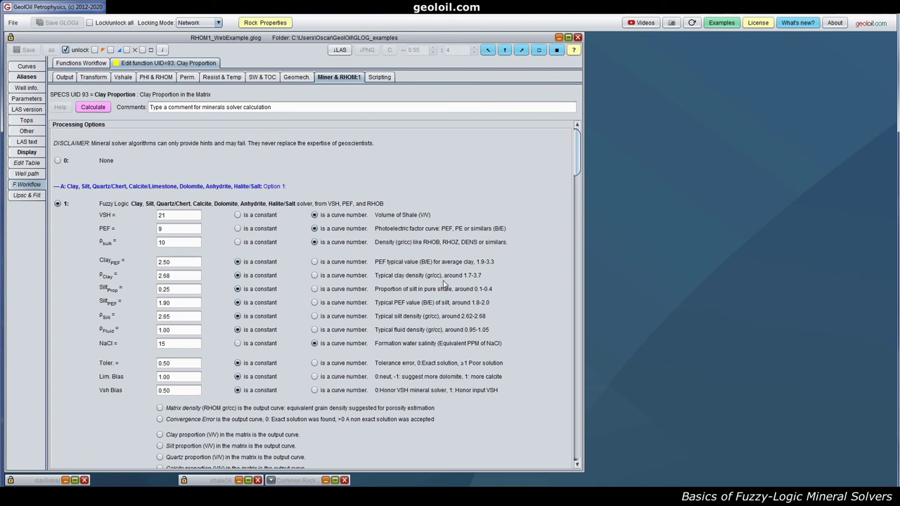
scroll(575, 188, "down", 5)
scroll(575, 193, "down", 2)
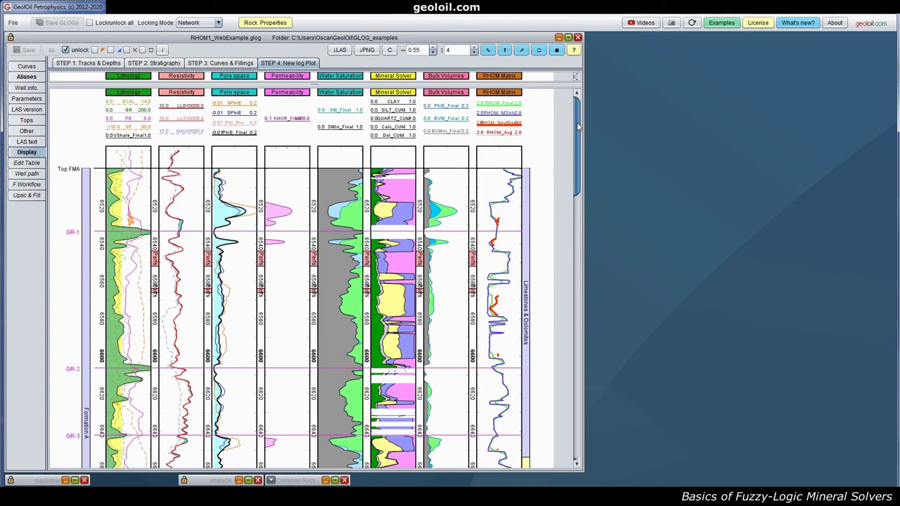
Examine the Mineral Solver and RHOM Matrix tracks in the RHOM1_WebExample log plot, from Top FMA down past Top FMB.
scroll(577, 126, "down", 2)
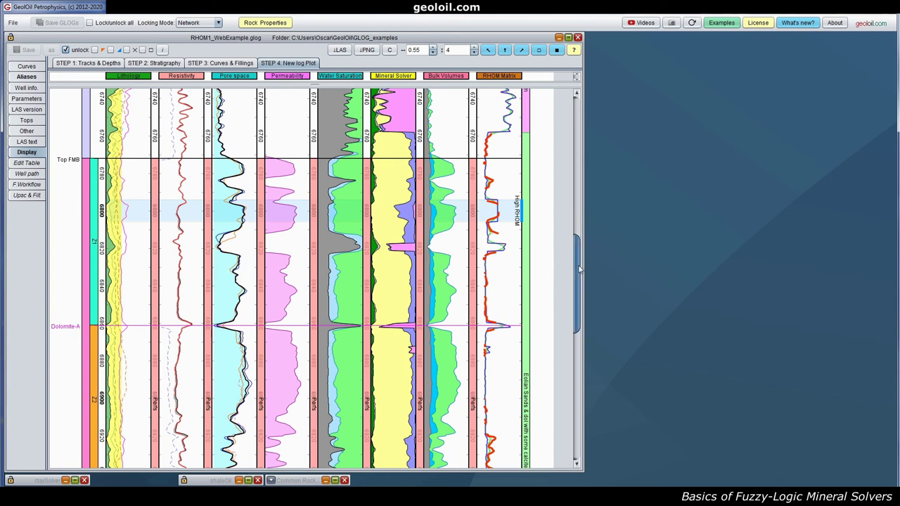
left_click_drag(576, 270, 602, 112)
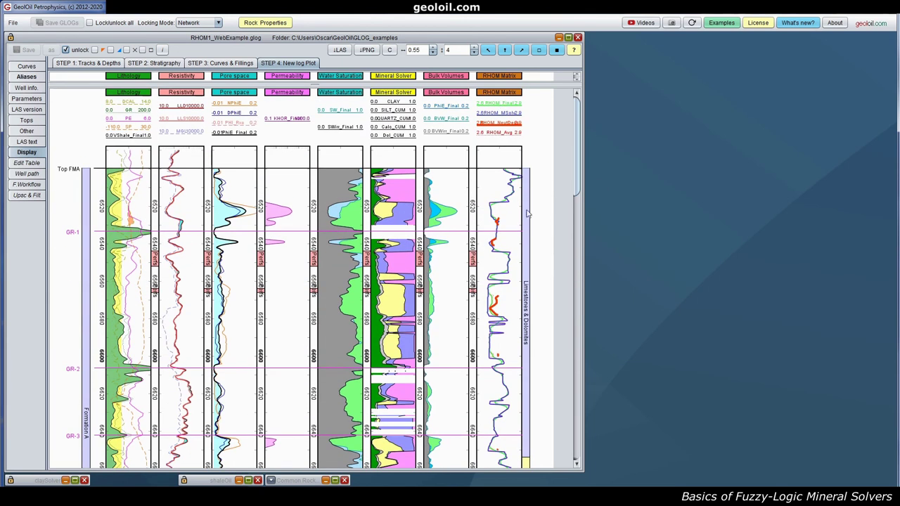
left_click(505, 246)
left_click_drag(573, 179, 575, 308)
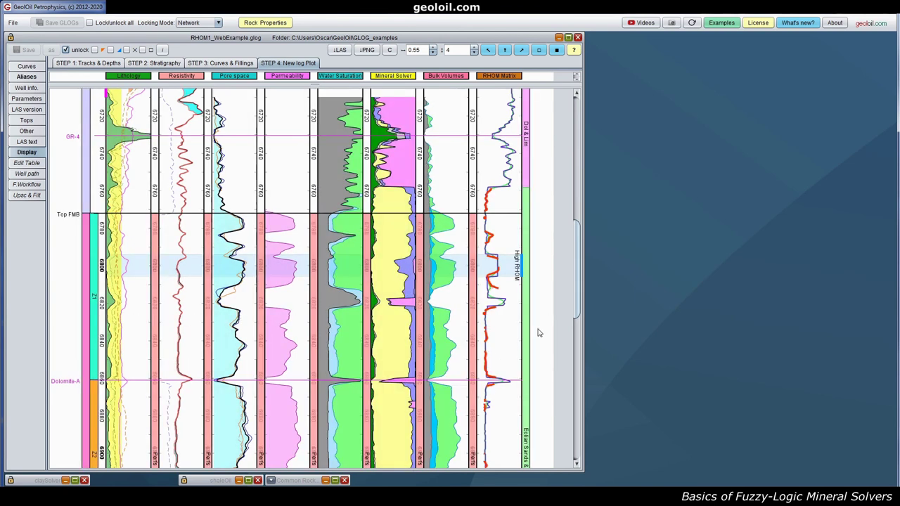
left_click_drag(572, 291, 582, 98)
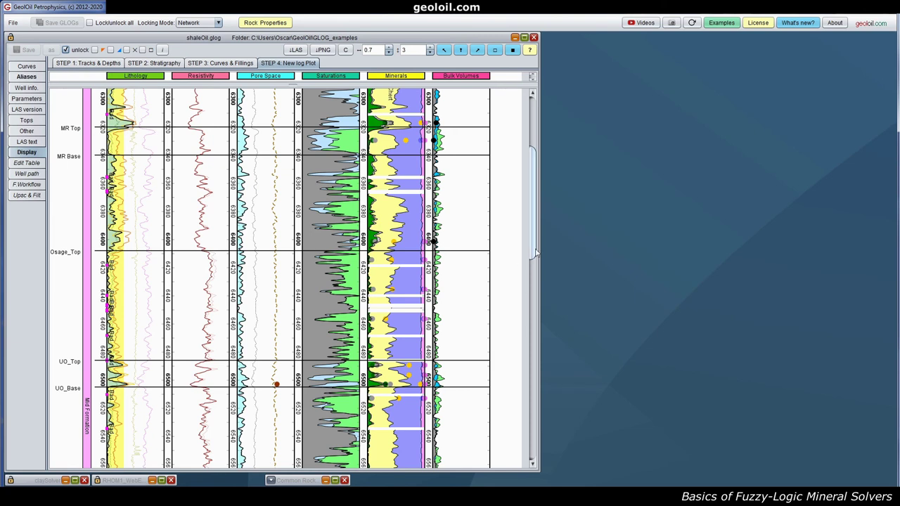
Compare the core data points with the solver's mineral proportions in the Minerals track of the shaleOil log plot's Mid Formation.
left_click_drag(535, 253, 532, 201)
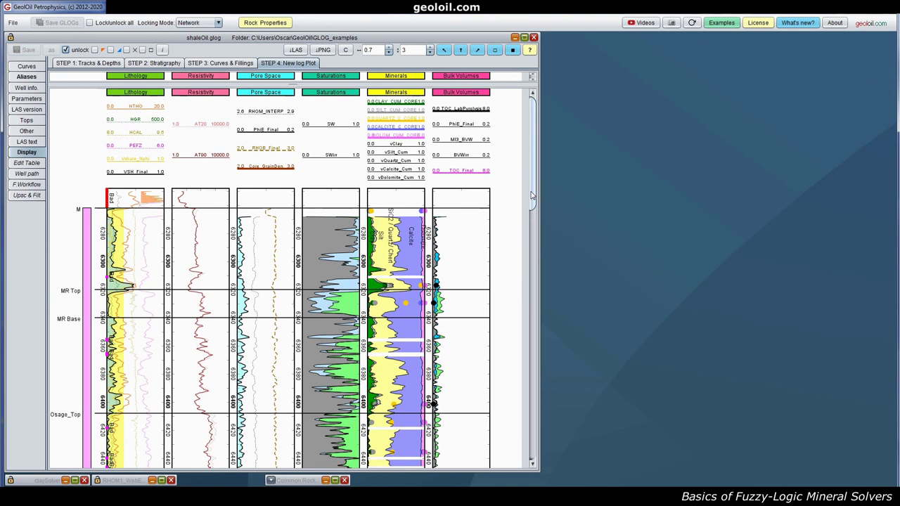
left_click_drag(532, 195, 531, 303)
left_click(396, 262)
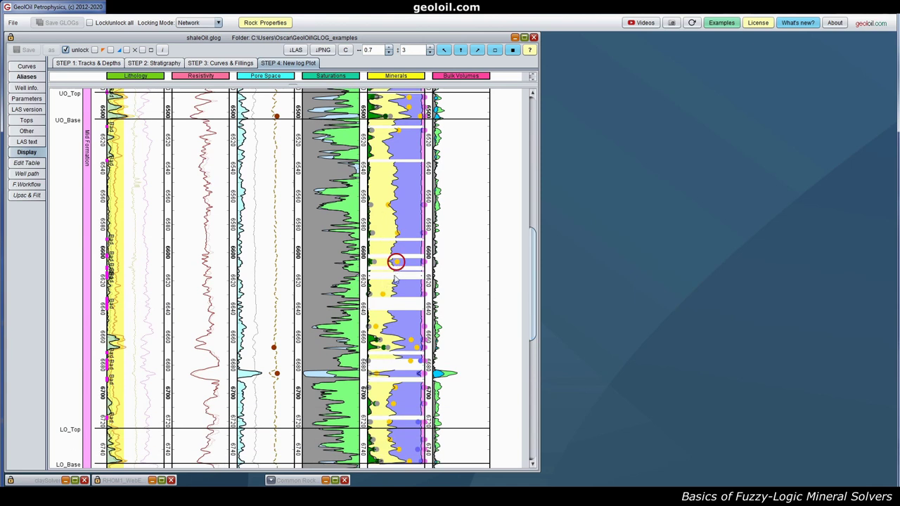
left_click_drag(530, 296, 537, 196)
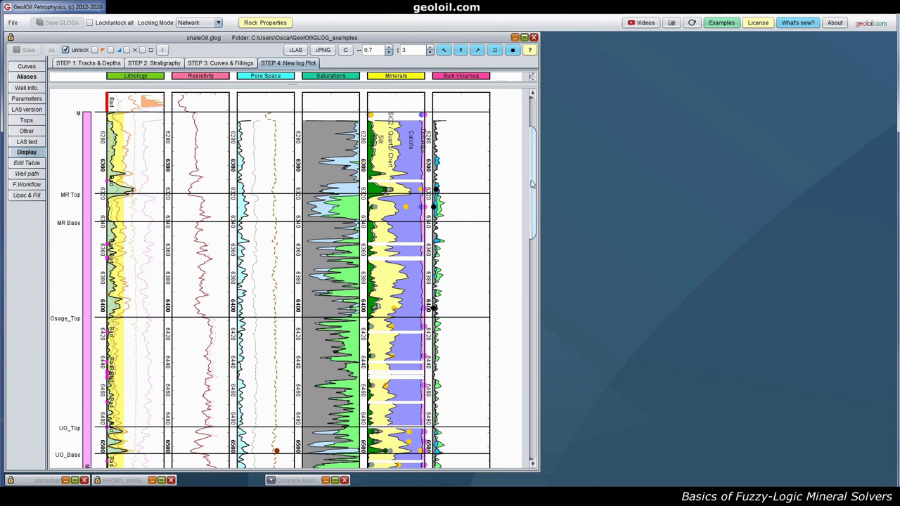
Examine the Shale Oil zone between W_Top and W_Base, temporarily enlarging the track header to read the curve legends.
mouse_move(532, 172)
left_mouse_down()
mouse_move(534, 402)
mouse_move(537, 381)
left_mouse_up()
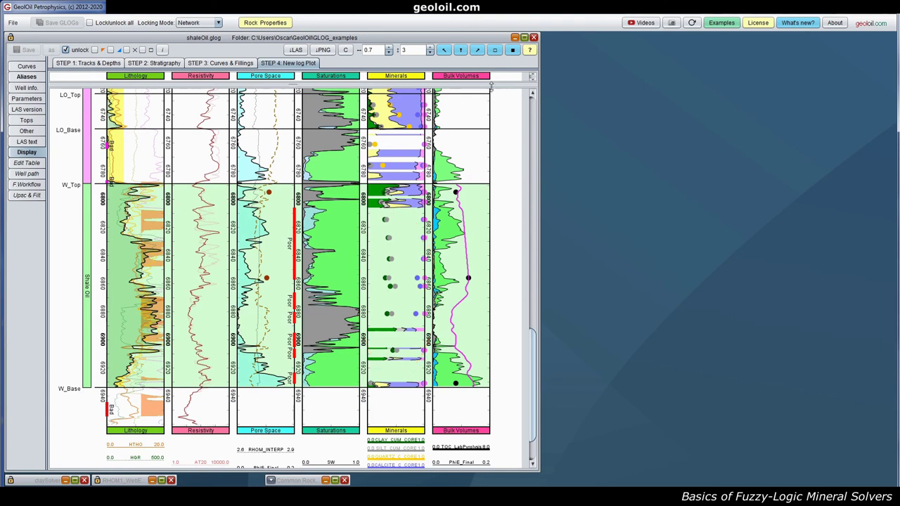
left_click_drag(492, 85, 494, 166)
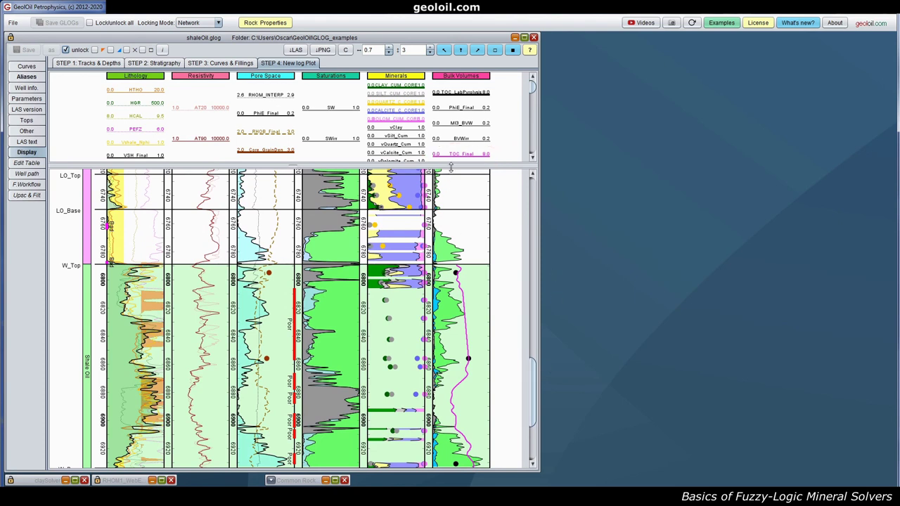
left_click_drag(449, 166, 449, 82)
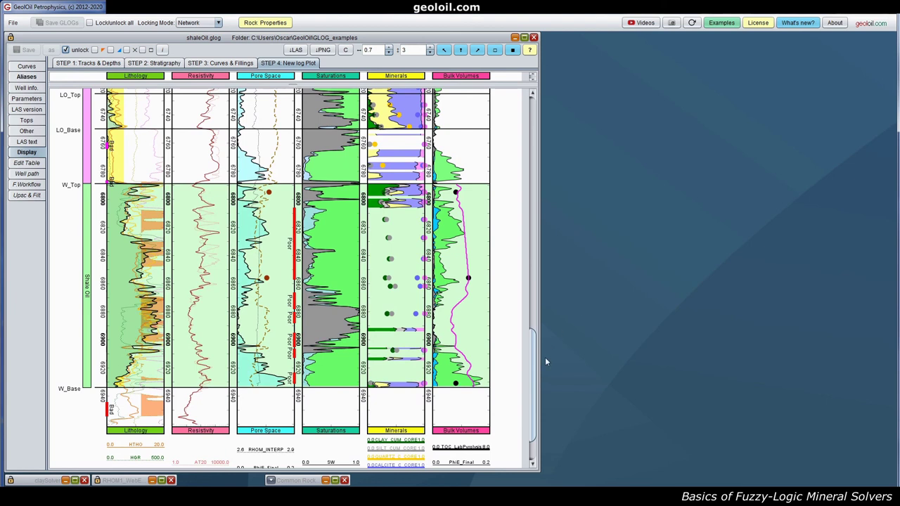
left_click_drag(532, 378, 540, 150)
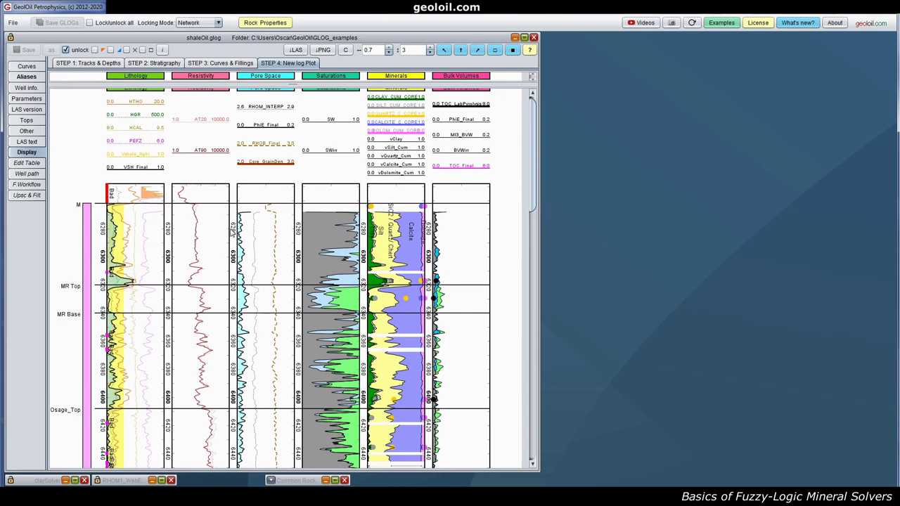
Open the functions workflow of shaleOil.glog and view the Vshale settings of the ISH function, item 11.
left_click(30, 186)
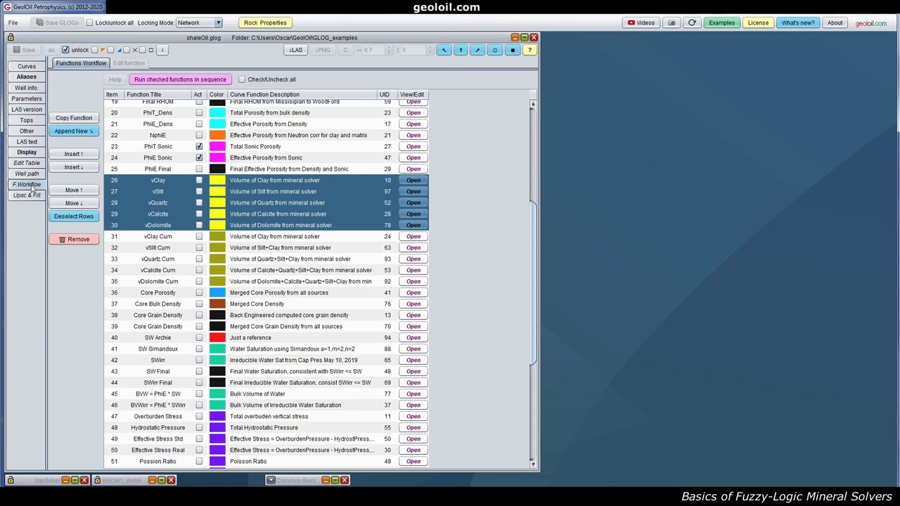
left_click_drag(532, 252, 524, 153)
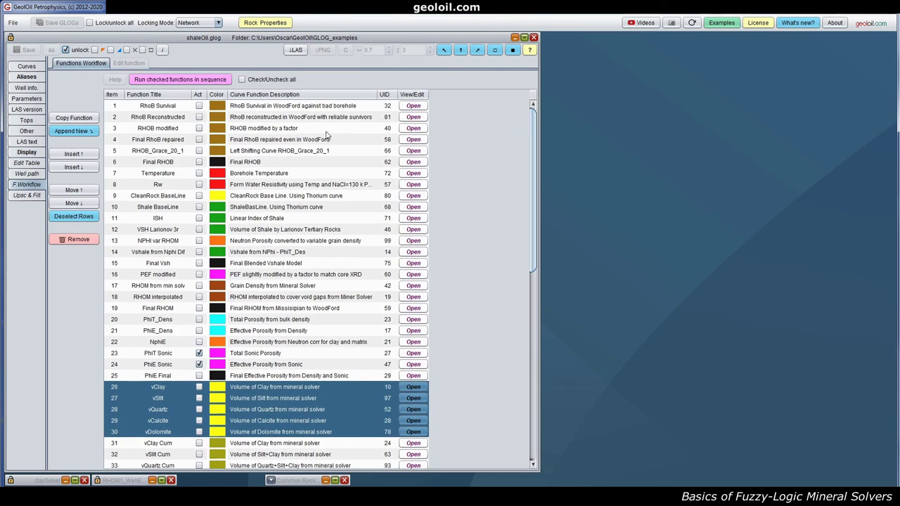
double_click(139, 220)
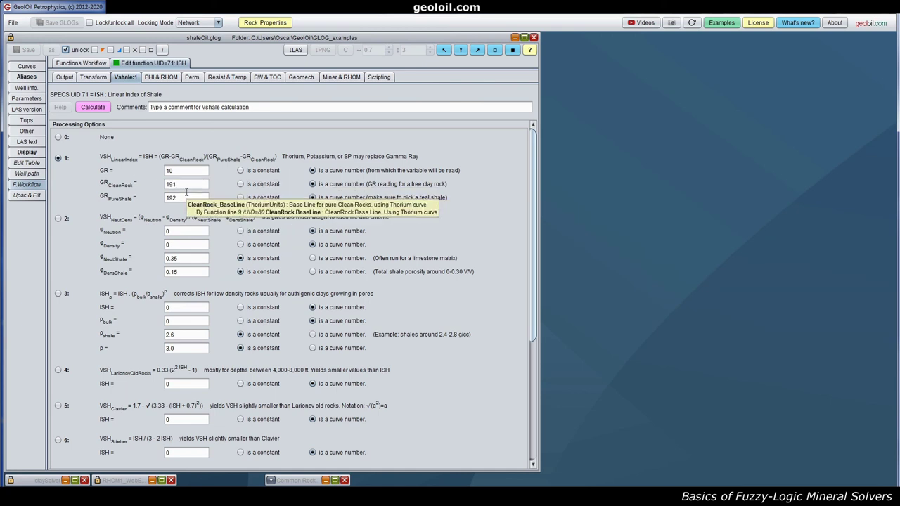
Return to the functions list and open the script of the CleanRock BaseLine function, item 9.
left_click(105, 63)
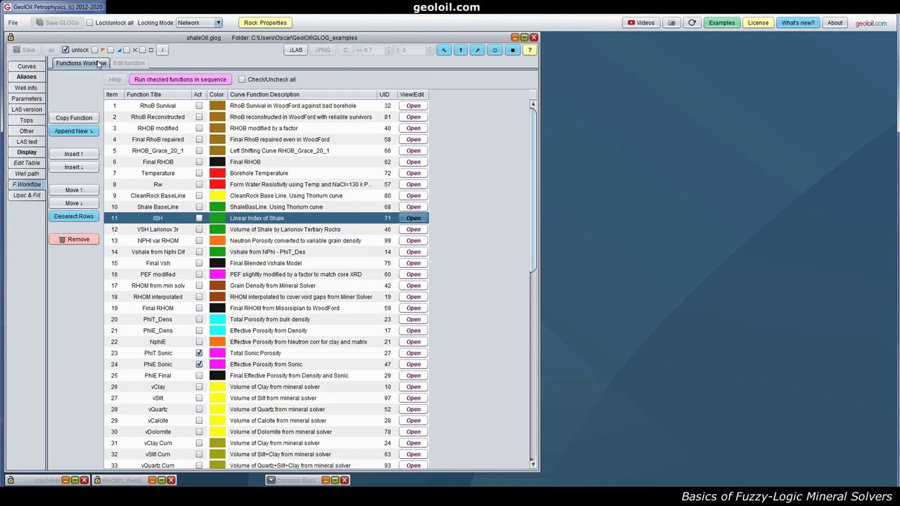
left_click(420, 196)
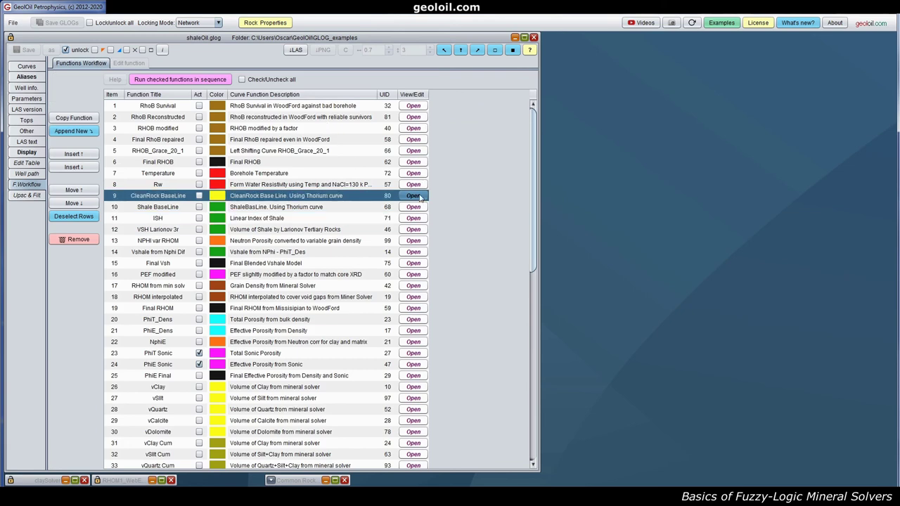
double_click(419, 197)
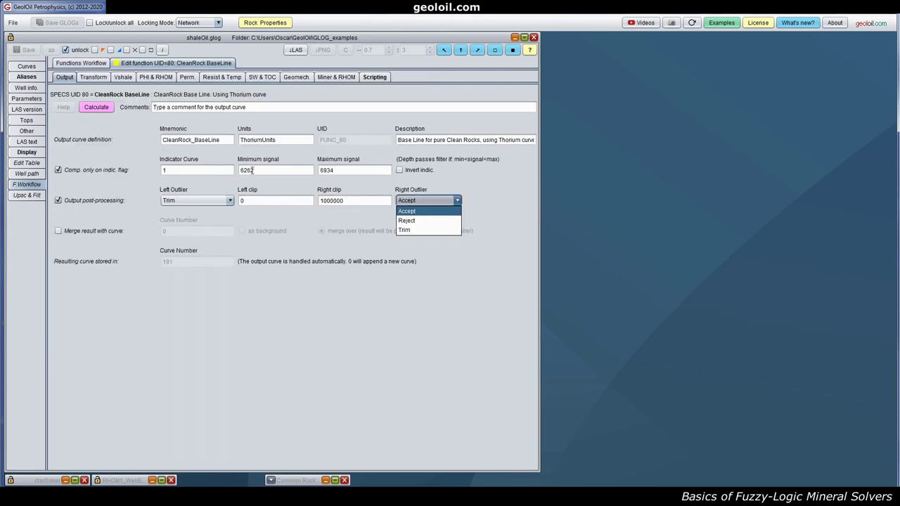
left_click(385, 83)
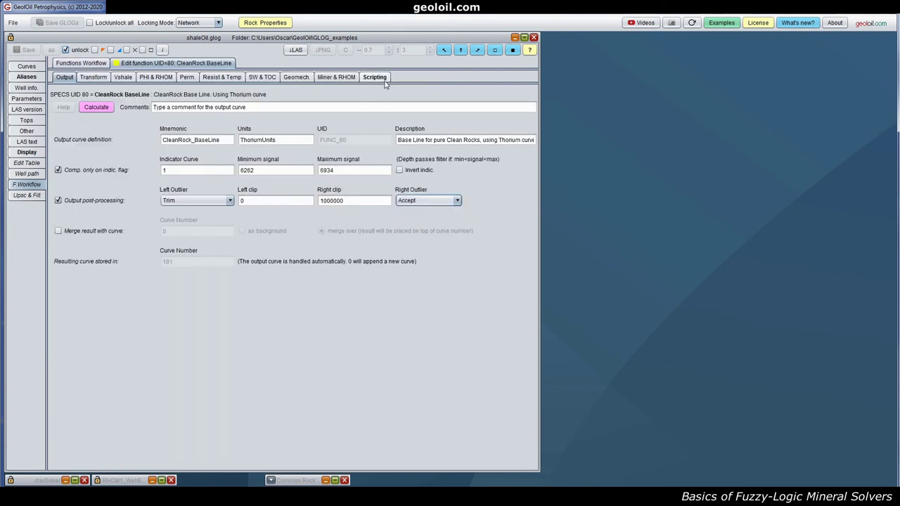
key("Escape")
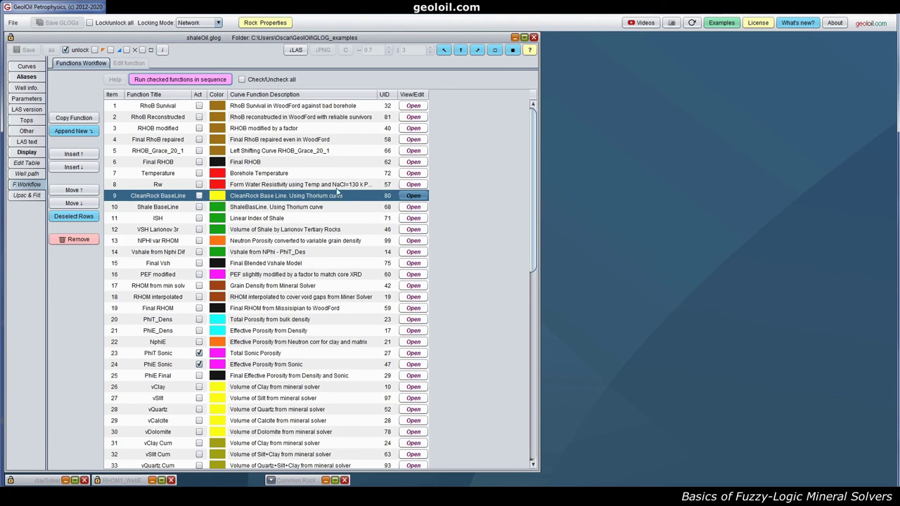
left_click(414, 196)
left_click(375, 79)
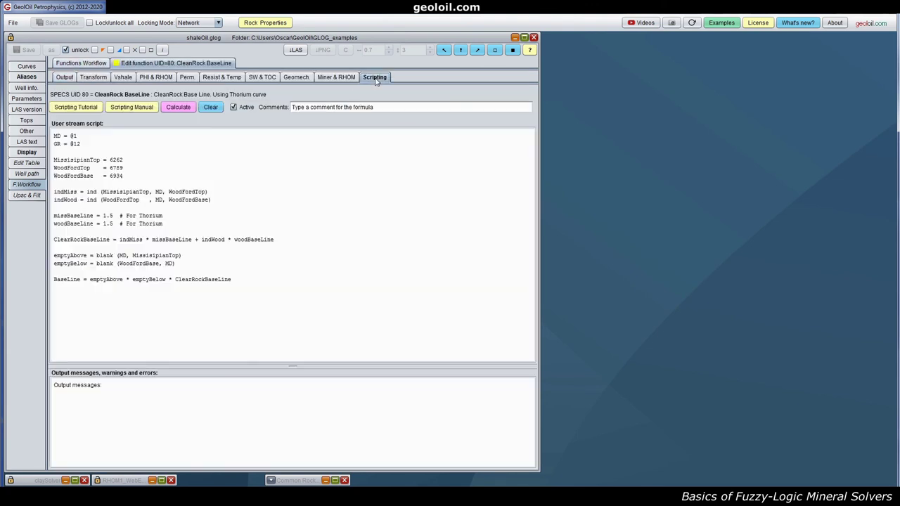
Return to the functions list and open the script of the Shale BaseLine function, item 10.
left_click(85, 64)
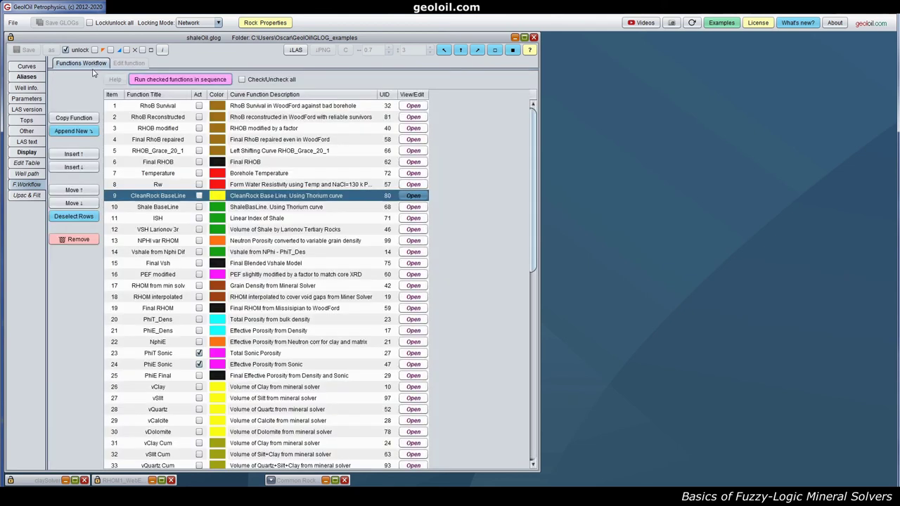
left_click(119, 209)
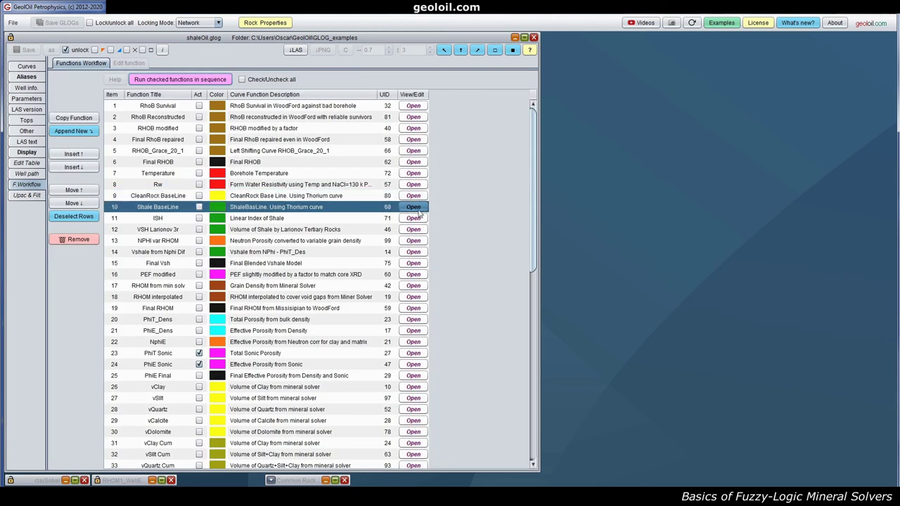
left_click(413, 207)
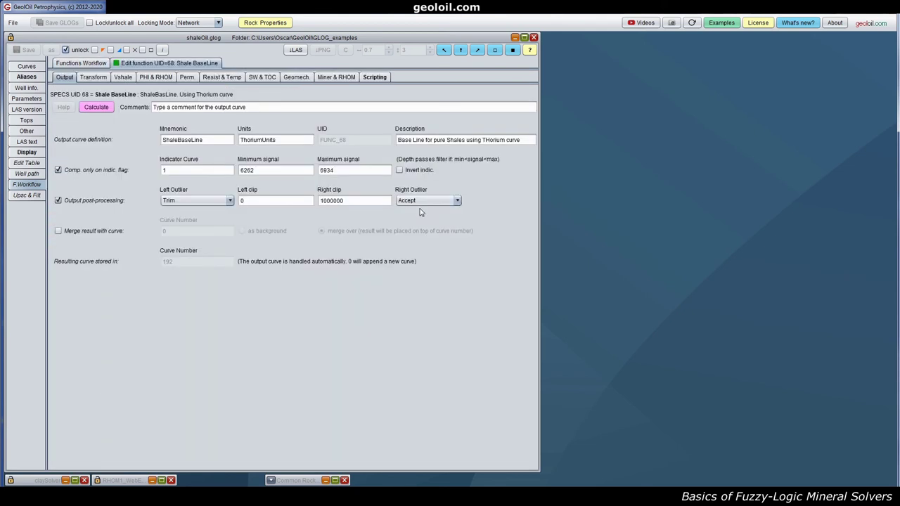
left_click(375, 76)
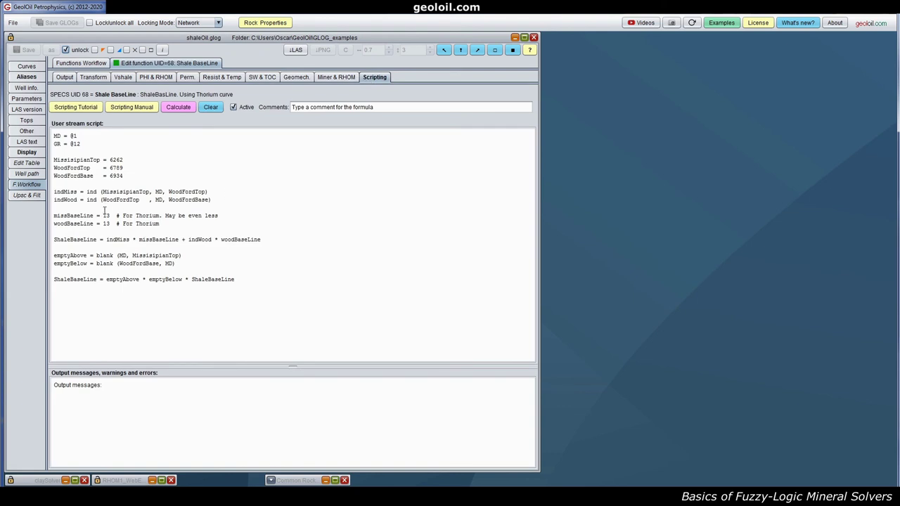
Return to the functions list and highlight the VSH Larionov 3r function, item 12.
left_click(102, 63)
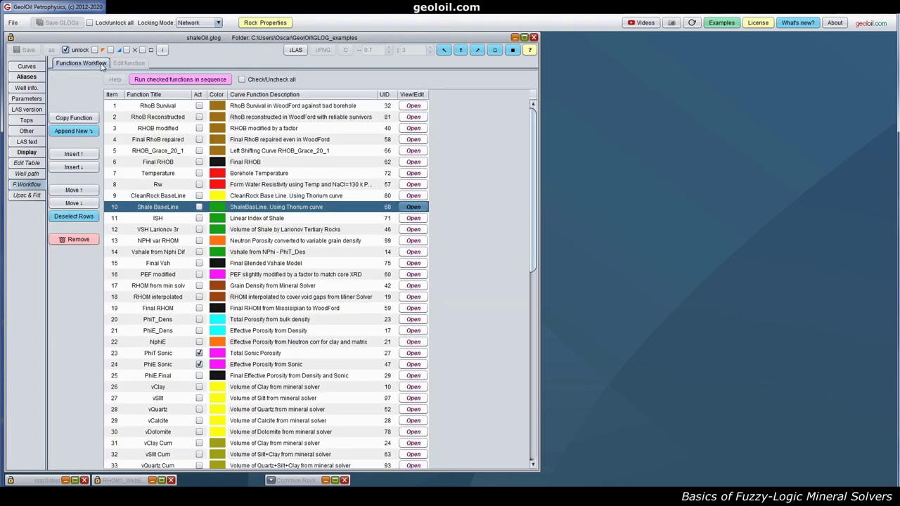
left_click(117, 223)
left_click(116, 230)
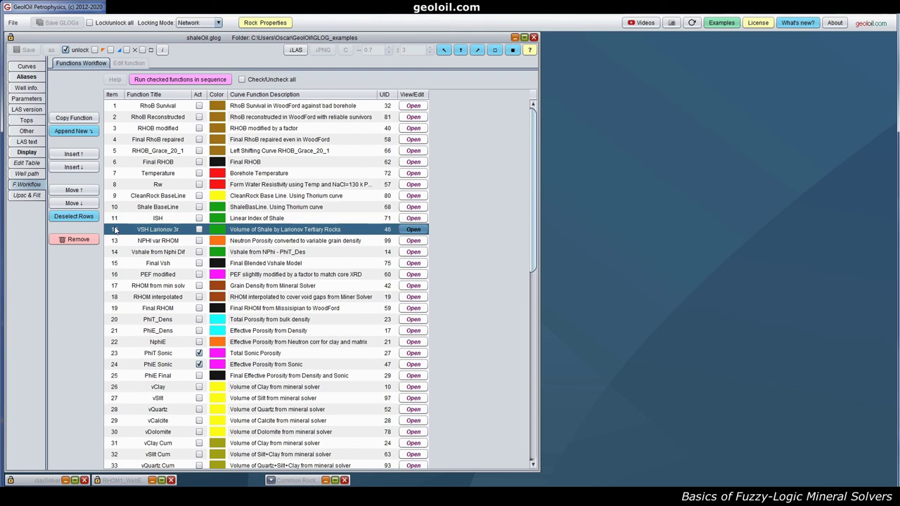
Display the shaleOil.glog log plot from its uppermost depths, with the full track headers in view.
left_click(32, 155)
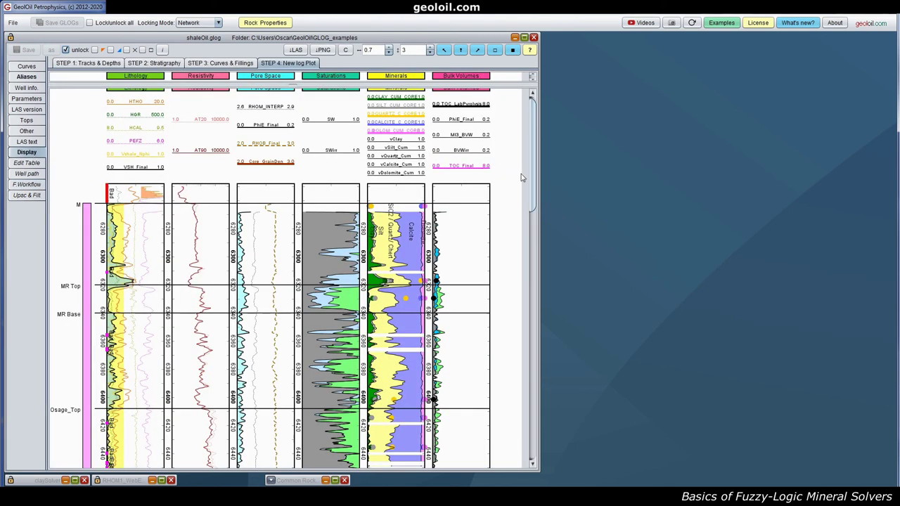
left_click_drag(534, 174, 528, 148)
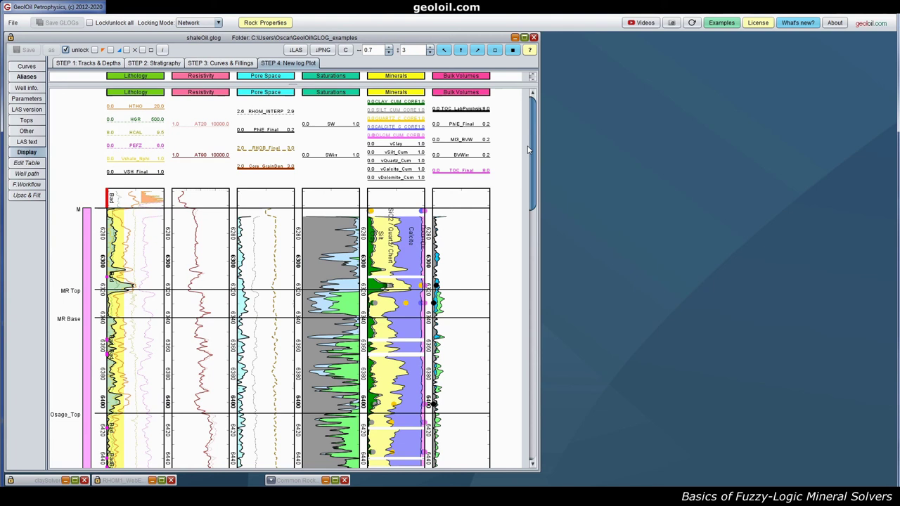
Return to the functions workflow and highlight the vClay mineral solver function, item 26.
left_click(35, 184)
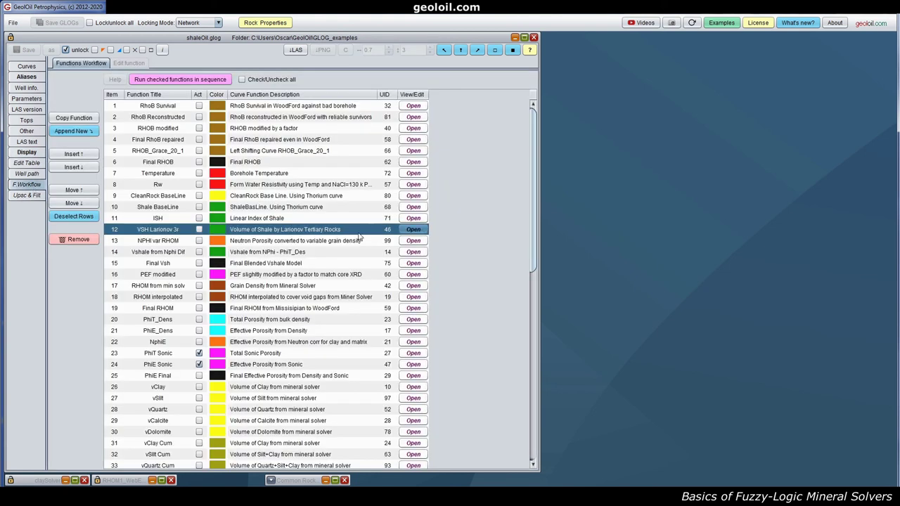
left_click_drag(530, 199, 531, 265)
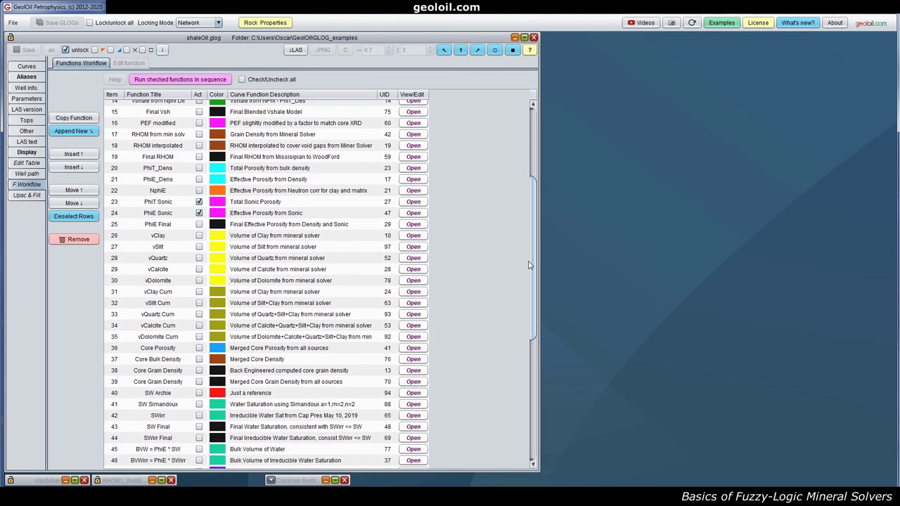
left_click(121, 236)
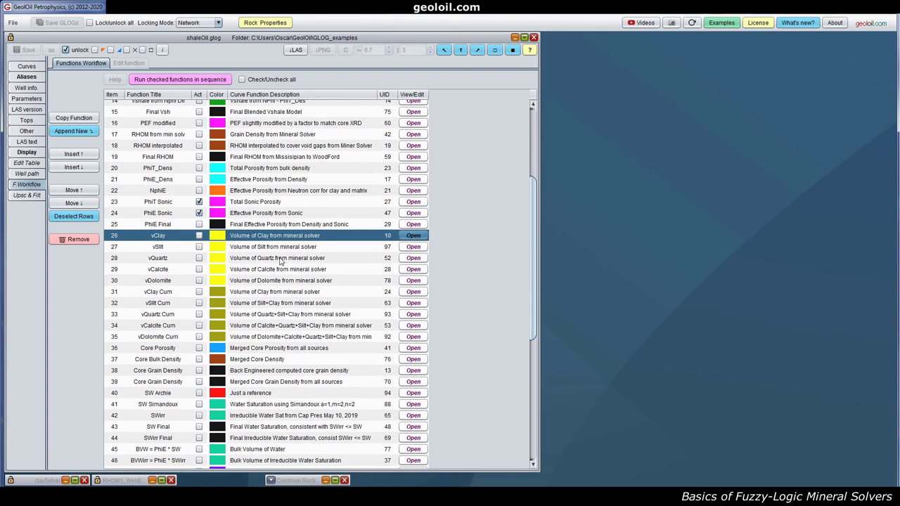